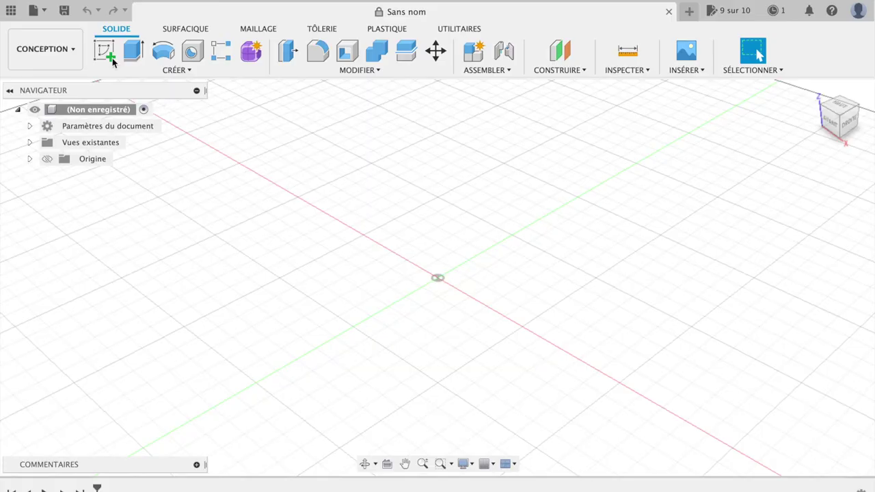
Create a new sketch on the front (XZ) origin plane
click(109, 56)
click(468, 232)
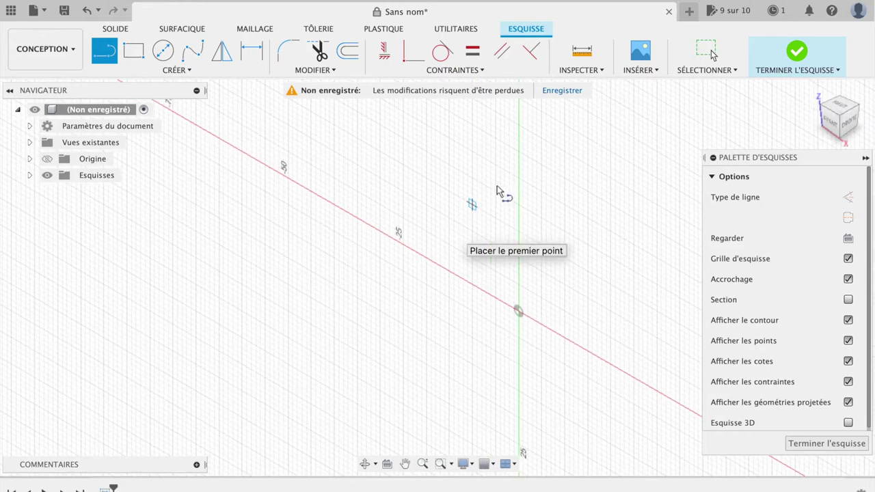
Face the sketch plane from the front and draw the cap's top and side edges
click(828, 118)
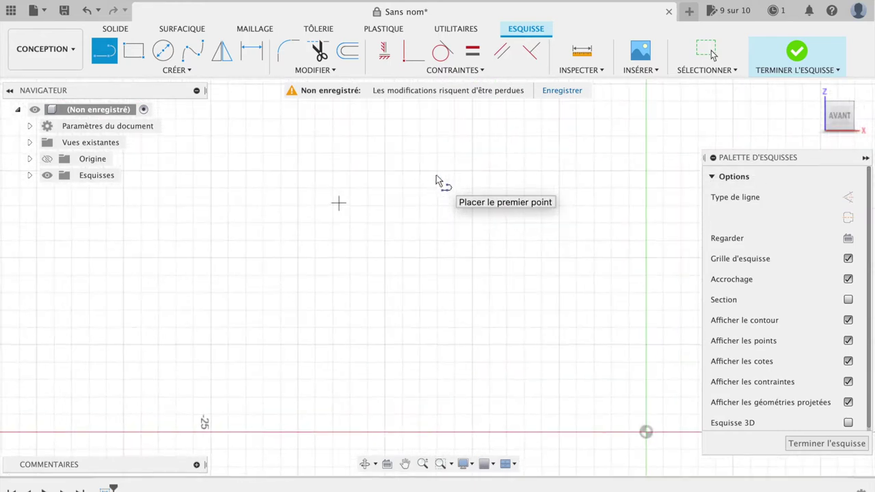
click(558, 119)
click(592, 119)
click(592, 151)
key(Escape)
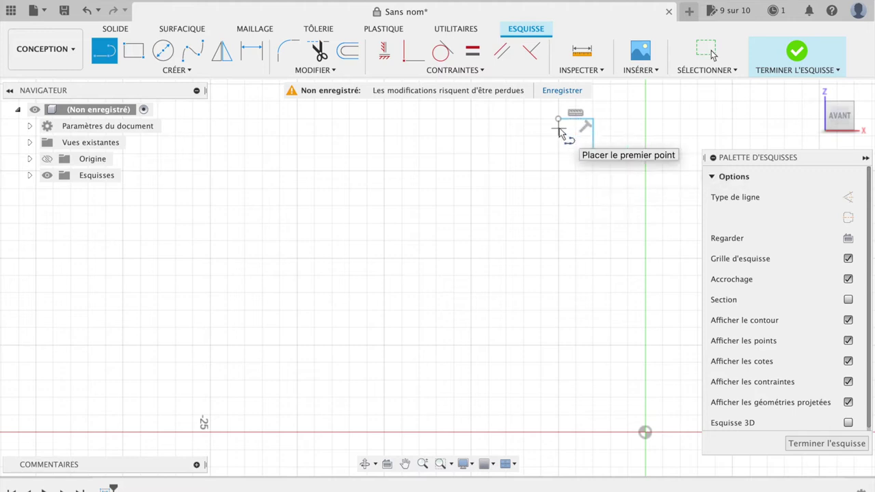
Draw the cap notch and a 14.6 mm vertical line down to the X axis
click(559, 134)
click(584, 137)
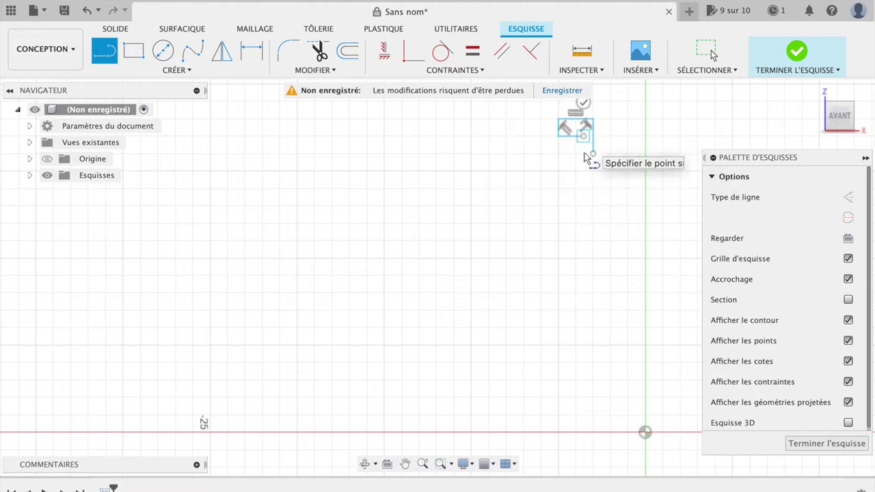
click(584, 156)
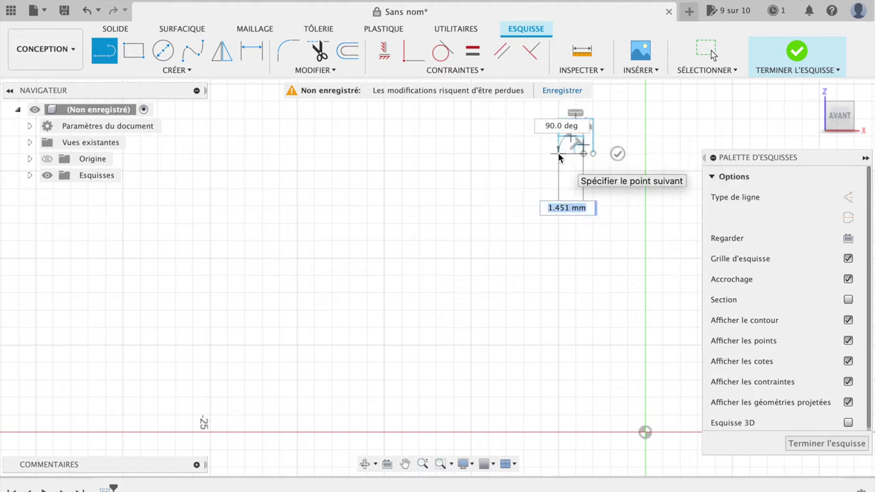
click(559, 156)
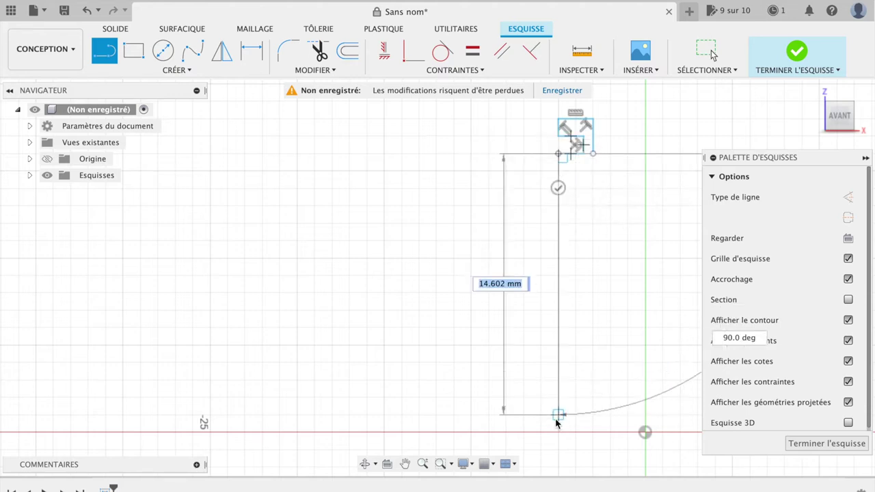
double_click(559, 432)
click(176, 70)
mouse_move(111, 128)
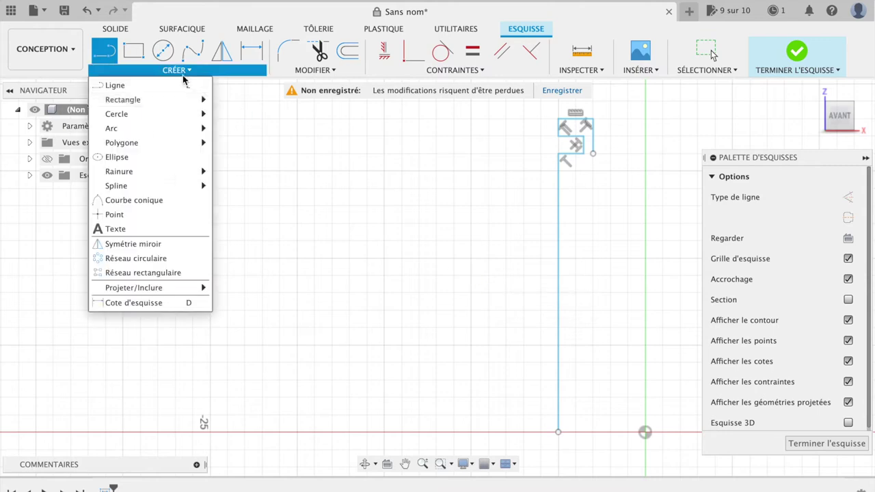
Draw the outer 3-point arc from the cap corner down to the axis line
click(236, 127)
click(593, 153)
click(559, 432)
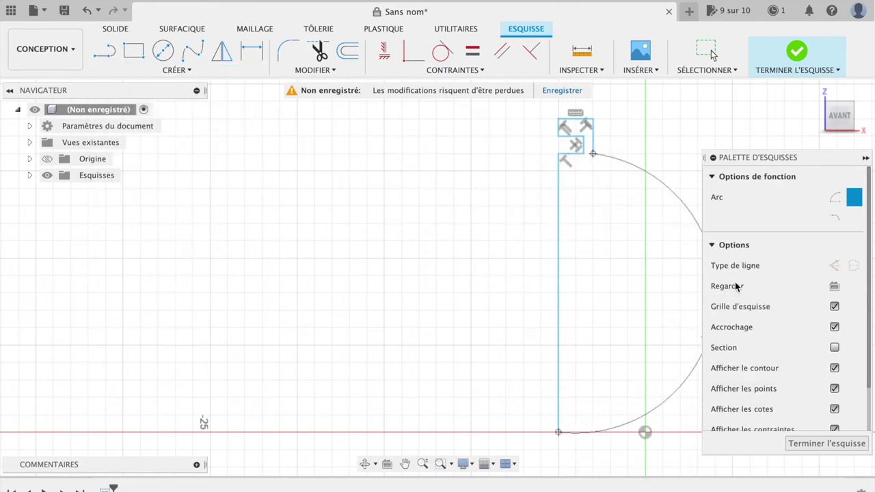
drag(777, 157, 227, 138)
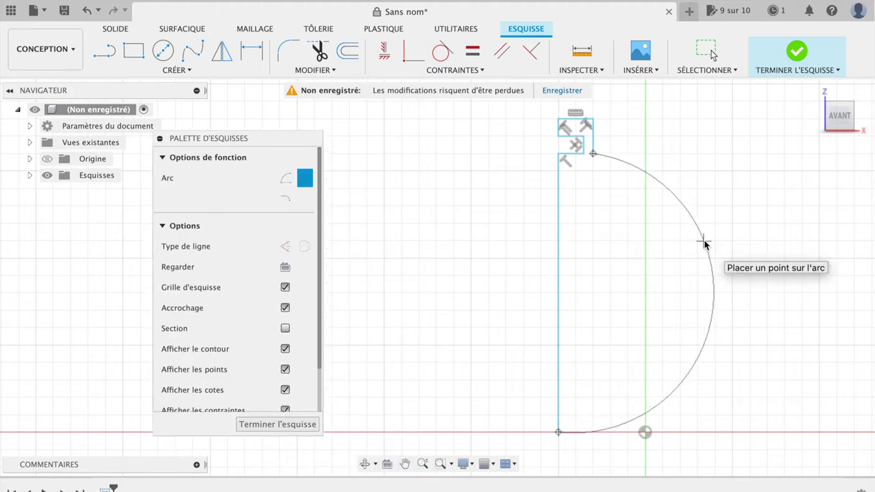
click(698, 243)
Draw the inner arc below the cap and close it with a short line to the axis
click(592, 170)
click(558, 415)
click(697, 307)
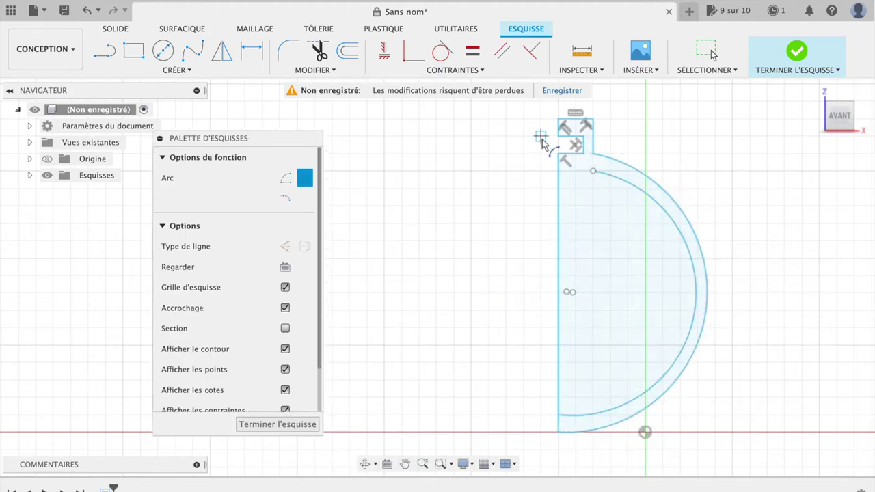
key(l)
click(593, 171)
double_click(558, 171)
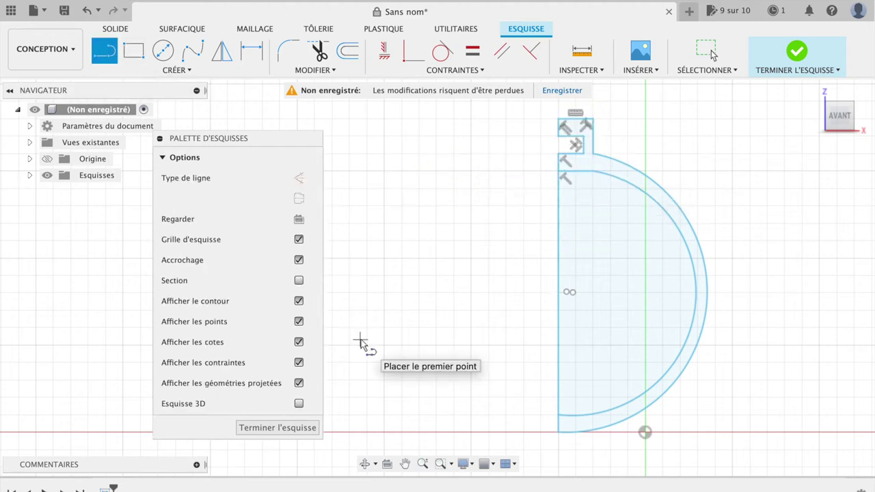
click(105, 53)
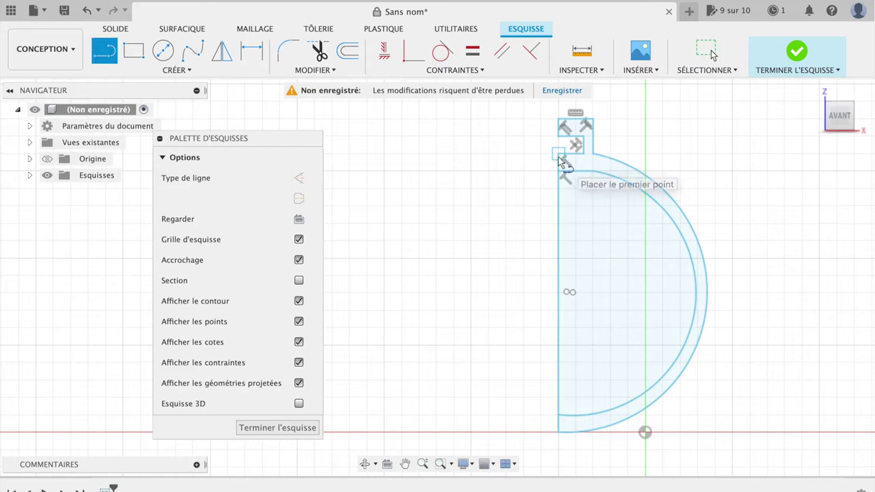
double_click(565, 169)
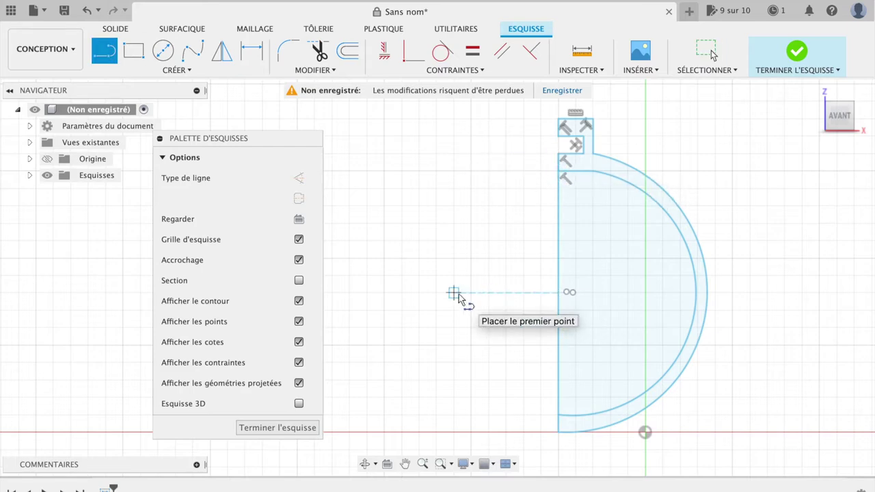
Revolve the closed profile 360° around the vertical line into a capped sphere
key(e)
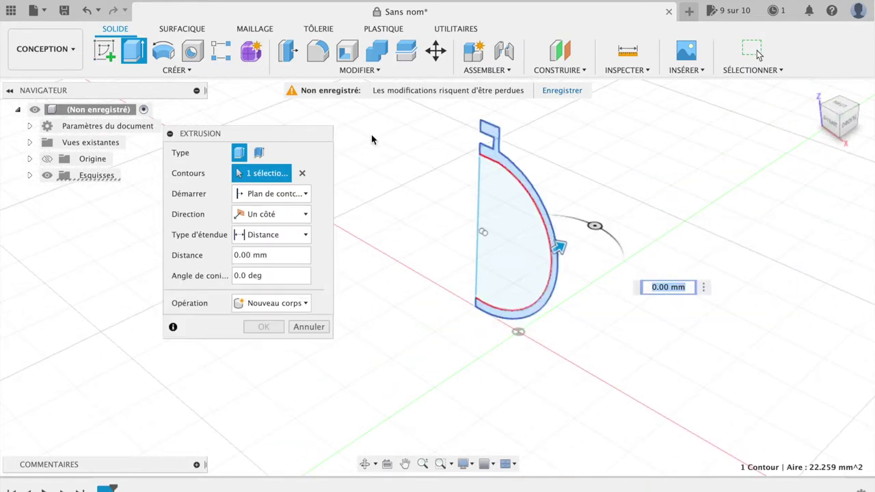
click(176, 70)
click(152, 158)
scroll(420, 269, up, 5)
click(529, 192)
click(500, 213)
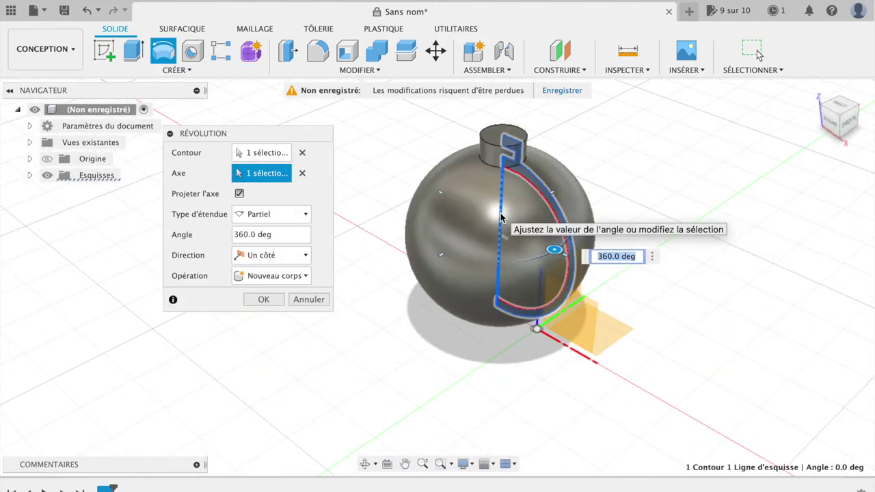
click(263, 299)
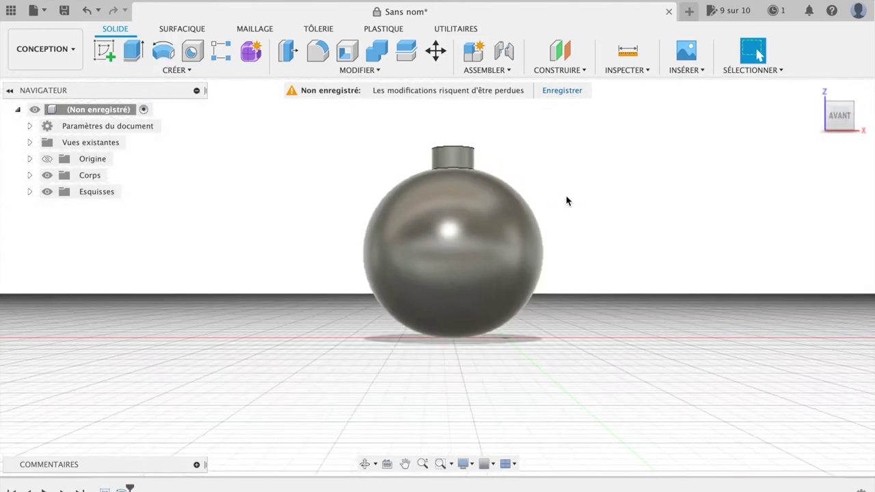
scroll(455, 164, up, 5)
Sketch a 1.50 mm diameter circle over the bauble's cap on the front plane
click(104, 50)
click(601, 418)
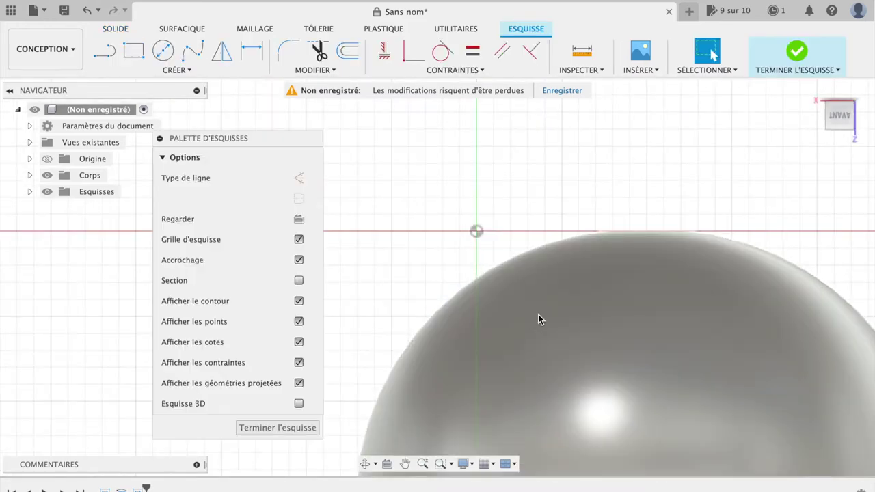
scroll(540, 316, down, 3)
scroll(543, 335, down, 3)
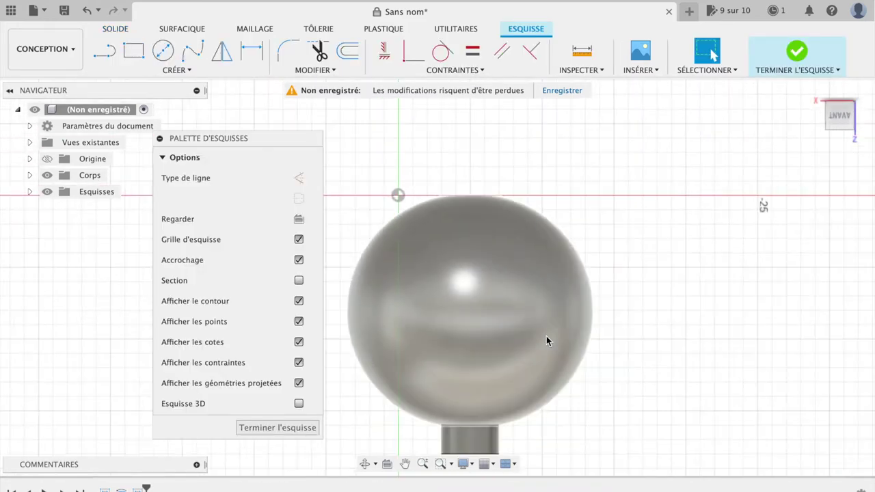
click(163, 50)
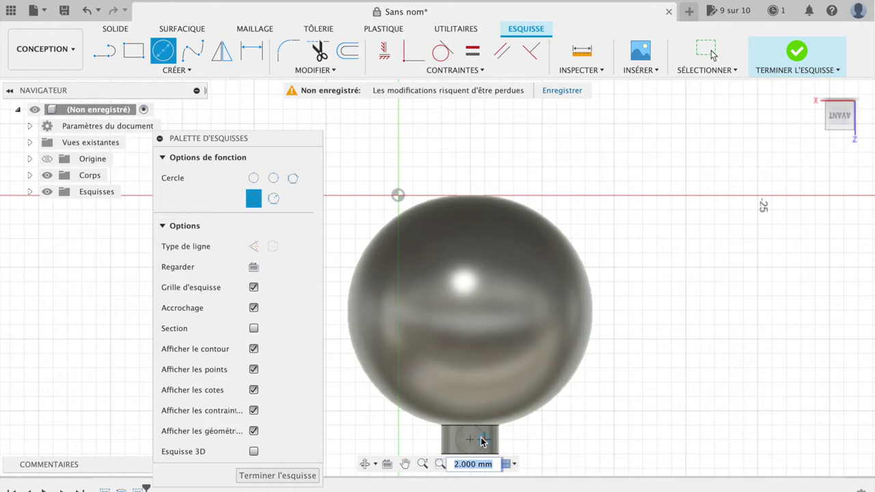
key(Return)
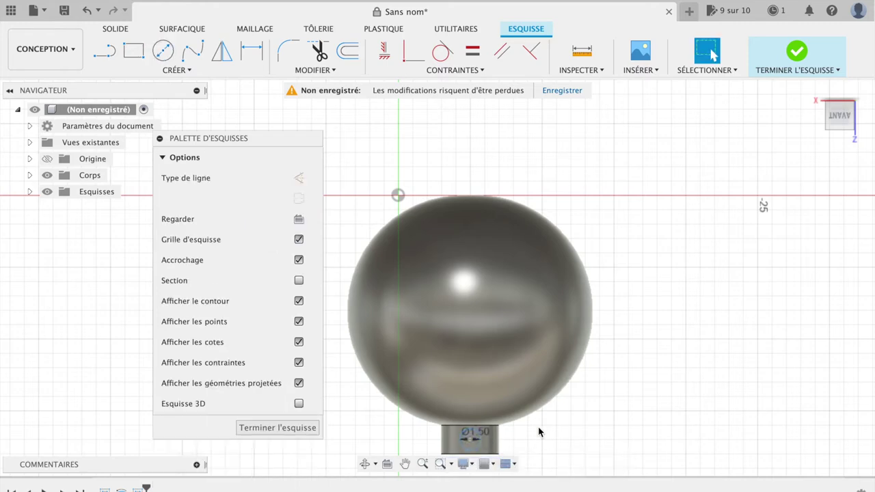
key(e)
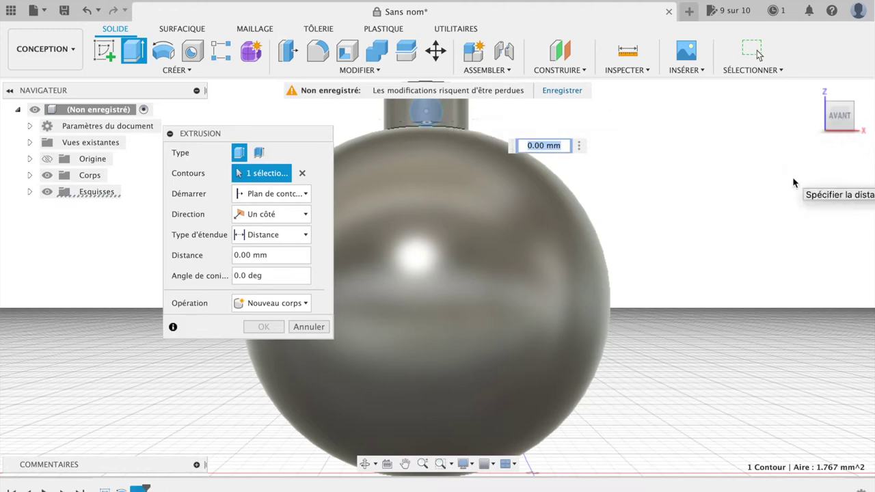
Restart the extrusion with the cap circle as its profile, viewing the cap from above
click(309, 326)
key(ctrl+z)
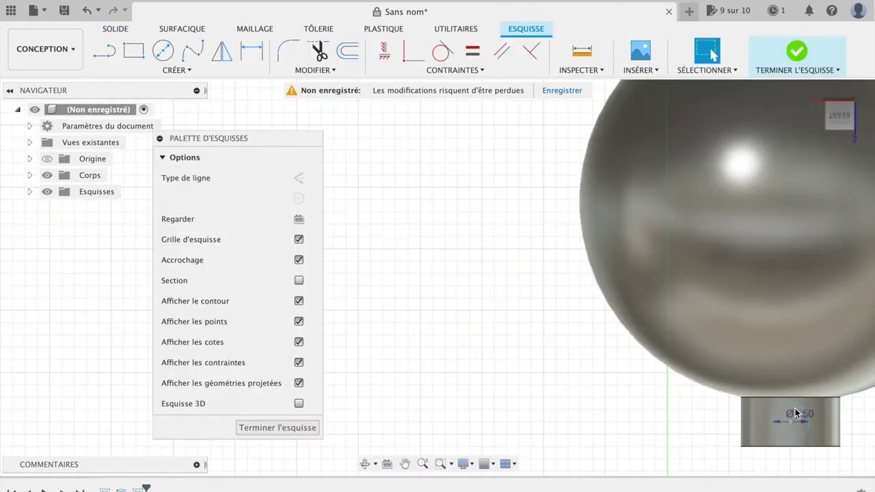
click(795, 412)
key(e)
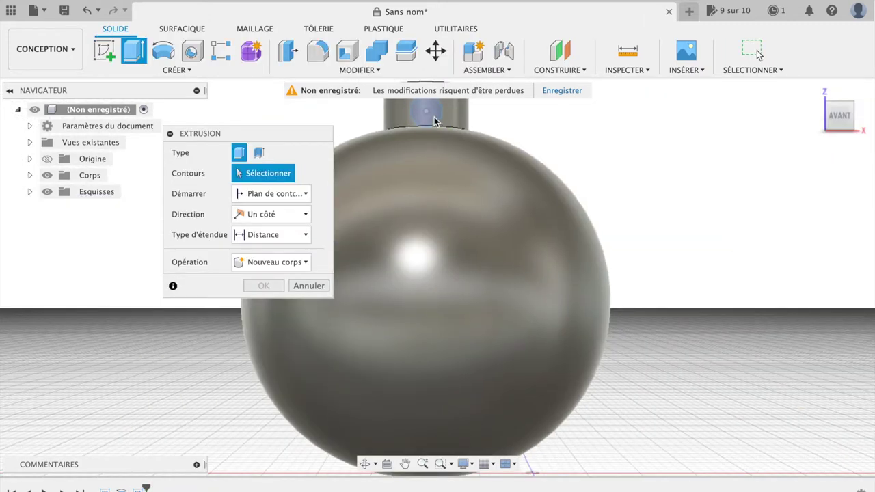
click(439, 121)
click(405, 463)
drag(522, 173, 522, 233)
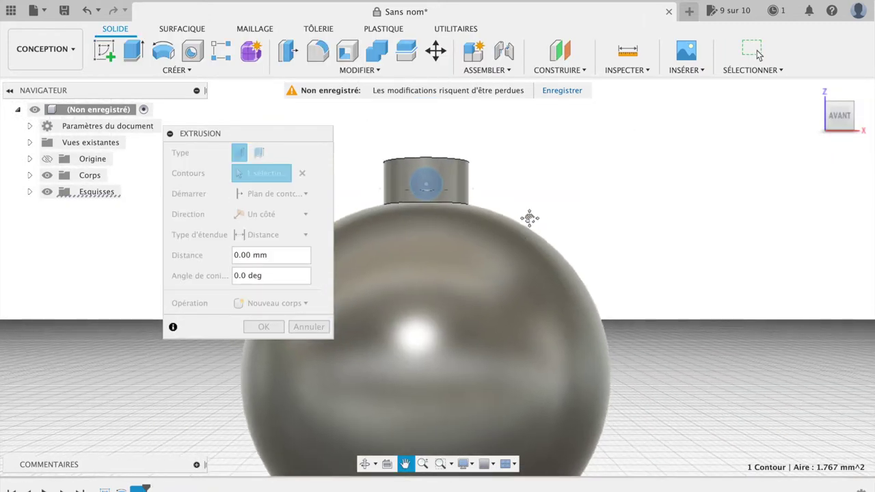
click(364, 463)
mouse_move(444, 287)
mouse_down()
mouse_move(351, 334)
mouse_move(542, 225)
mouse_move(523, 247)
mouse_up()
key(Escape)
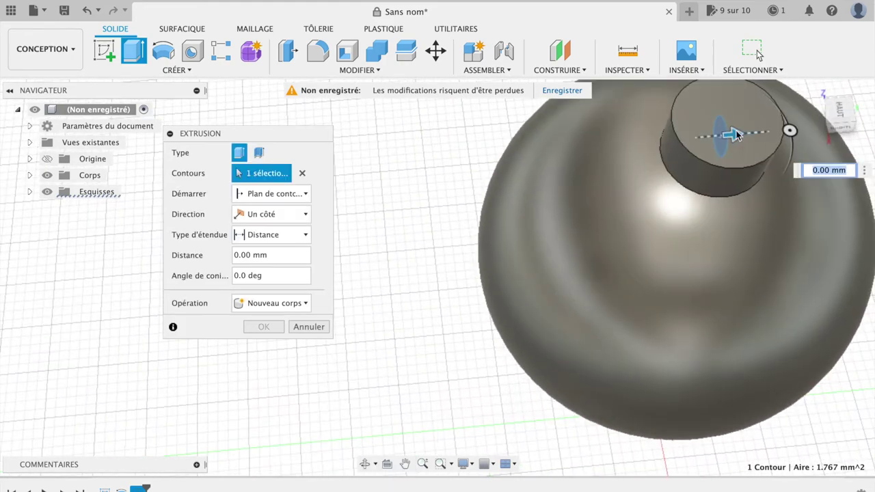
Extrude the circle in both directions as a 3.50 mm cut through the cap
drag(731, 134, 825, 100)
click(273, 214)
click(272, 236)
text(5)
key(Return)
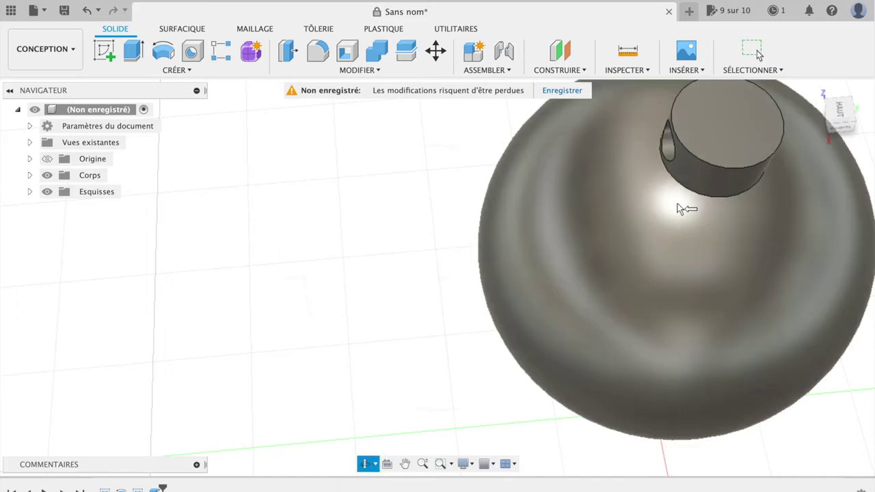
Orbit, pan and zoom out to centre the sphere and its pierced cap
mouse_move(468, 268)
mouse_down()
mouse_move(507, 220)
mouse_move(506, 209)
mouse_up()
drag(379, 412, 840, 117)
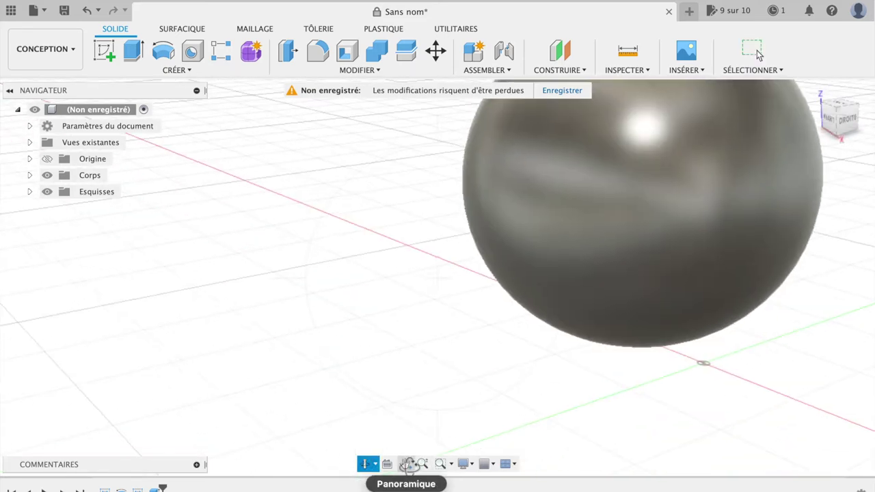
click(407, 465)
drag(376, 363, 638, 266)
scroll(643, 261, down, 2)
scroll(643, 261, down, 1)
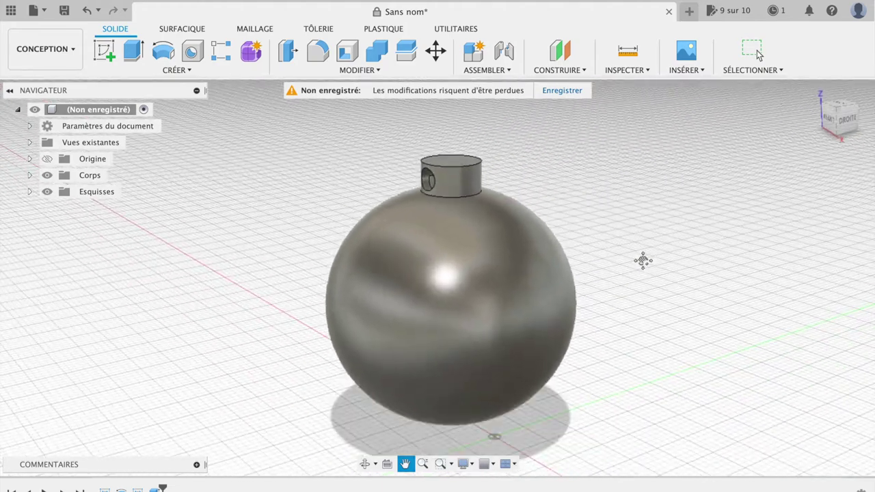
right_click(99, 191)
click(130, 77)
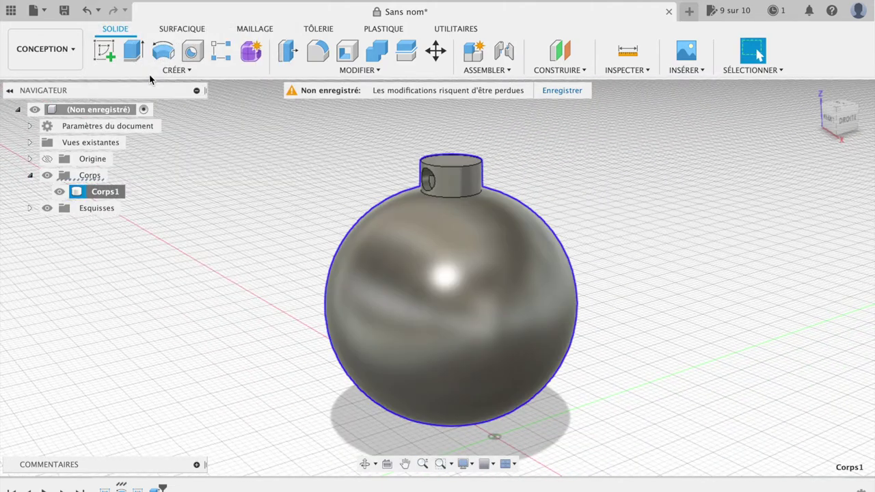
Apply the 'Verre – Couleur lourde' glass from Verre > Densité de couleur to the bauble
scroll(656, 462, down, 3)
scroll(654, 463, down, 2)
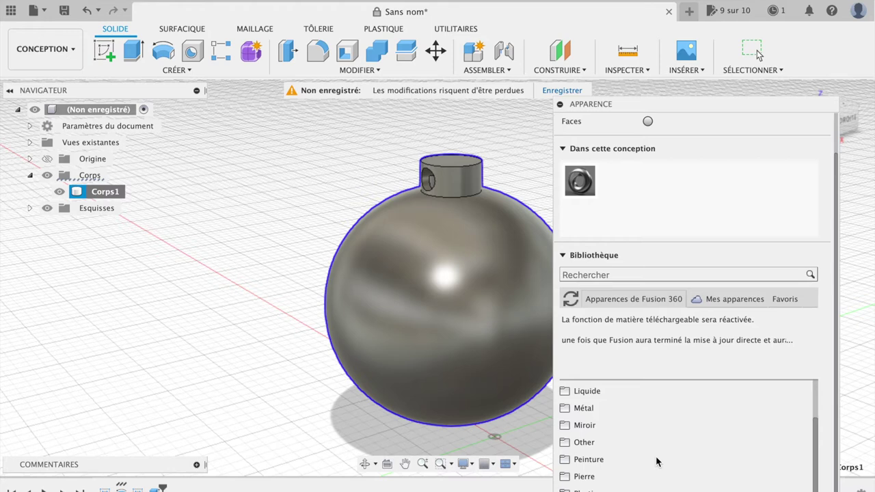
click(581, 425)
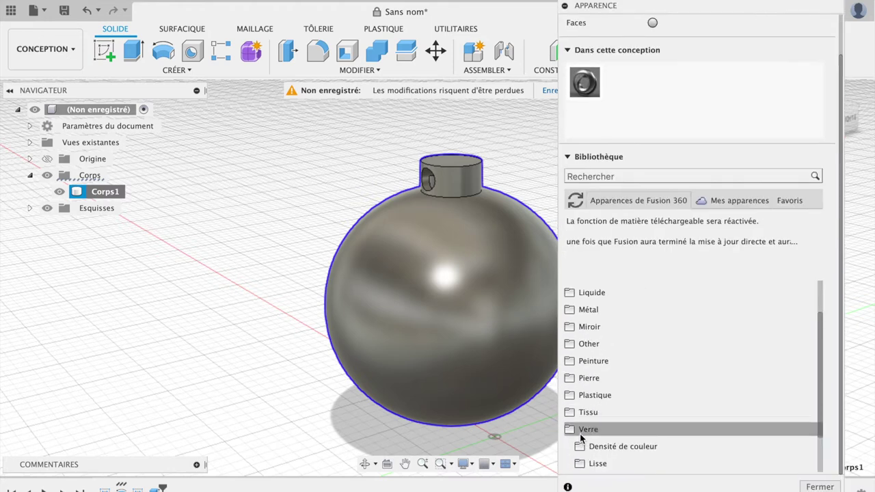
click(587, 445)
scroll(655, 416, down, 3)
scroll(655, 416, up, 3)
drag(588, 359, 492, 290)
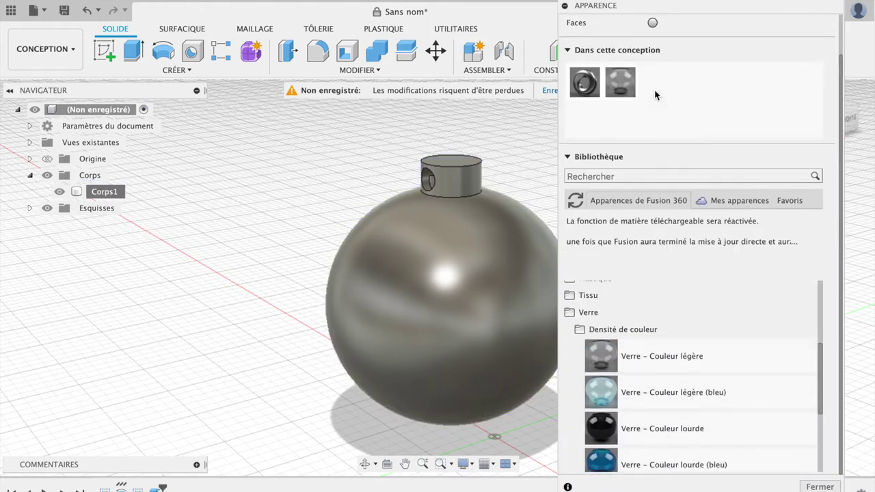
key(Escape)
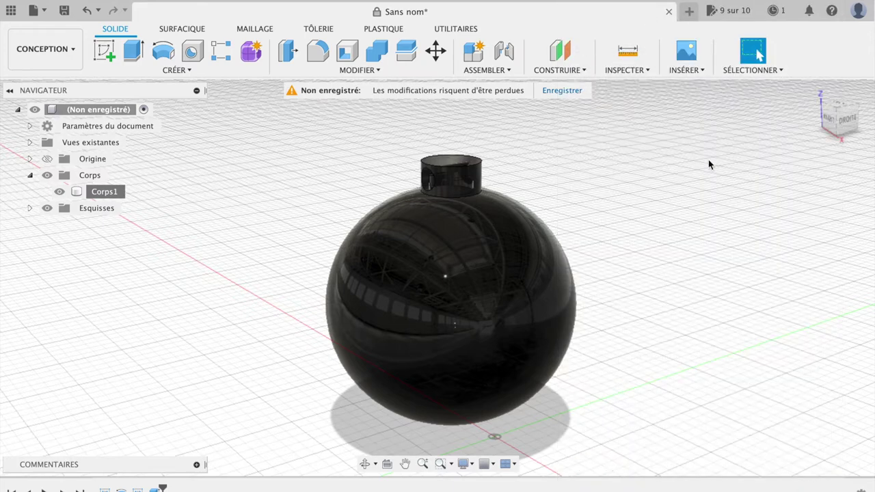
Preview the glass bauble from the right in the Rendu workspace, then return to Design
click(847, 126)
click(45, 48)
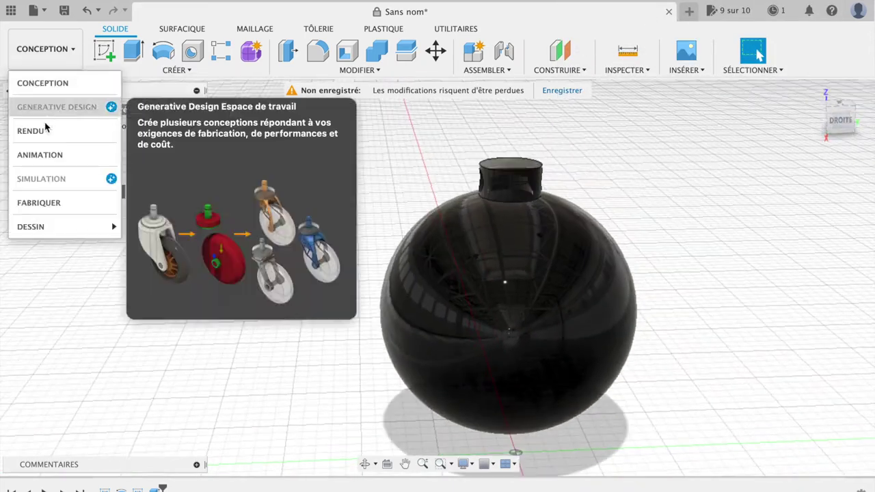
click(43, 131)
shift+middle_drag(438, 286, 478, 274)
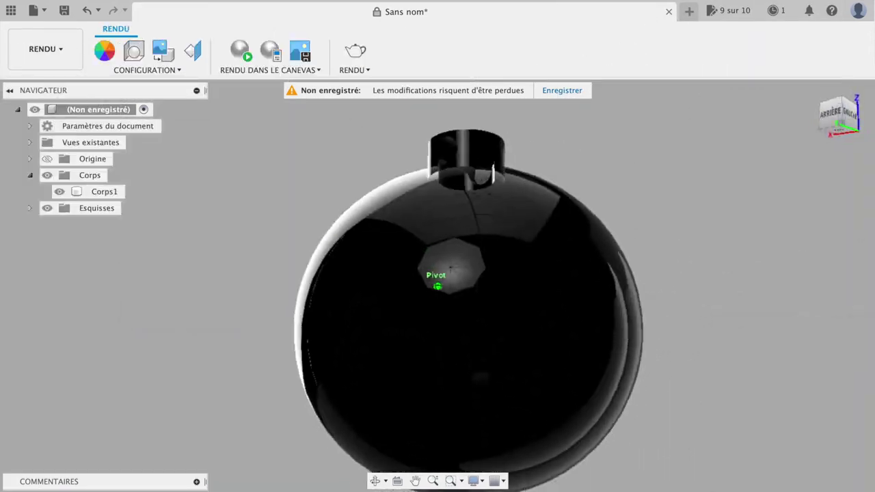
click(46, 48)
click(39, 84)
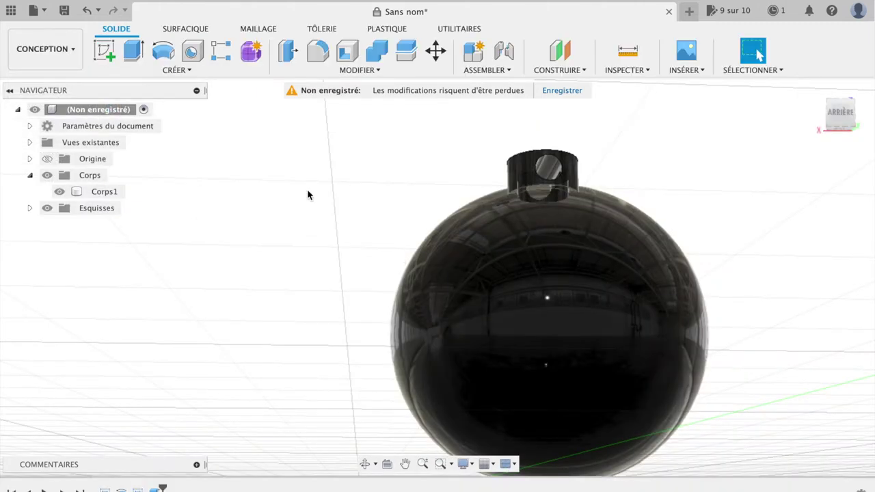
Apply 'Verre – Couleur moyenne' glass to Corps1 and tint it red (229, 25, 42)
right_click(117, 191)
click(157, 77)
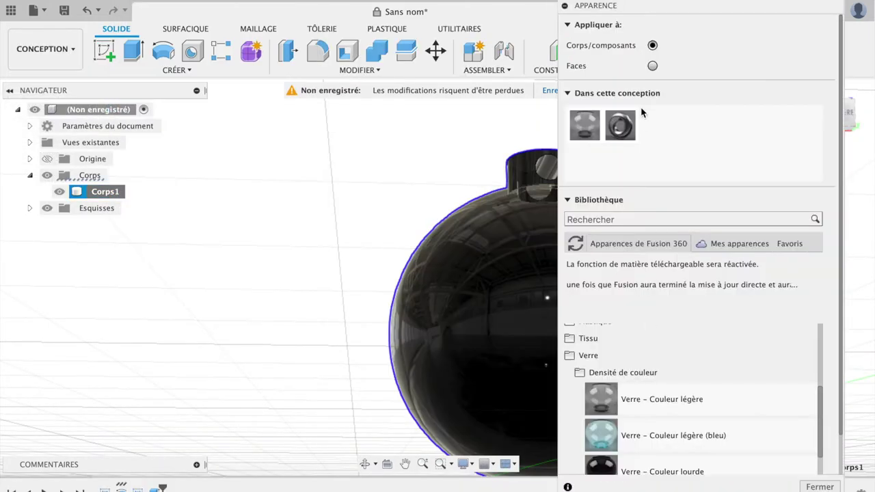
scroll(654, 439, down, 4)
double_click(589, 391)
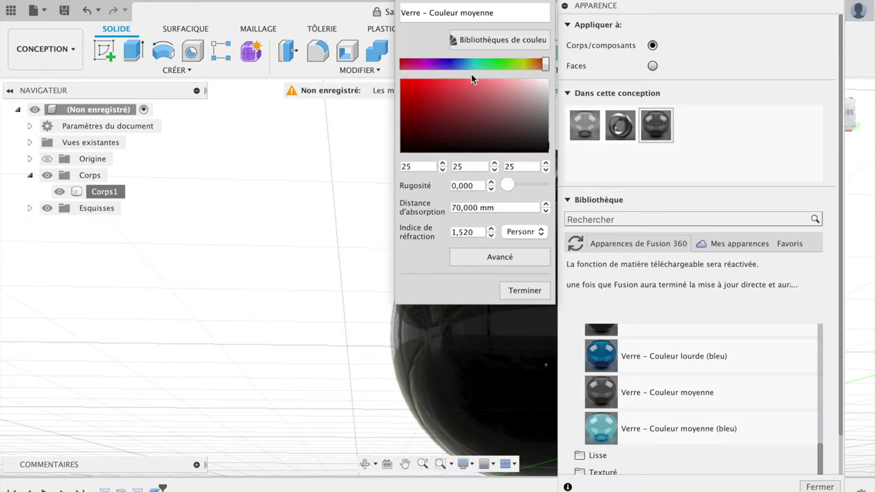
drag(406, 64, 410, 90)
click(523, 291)
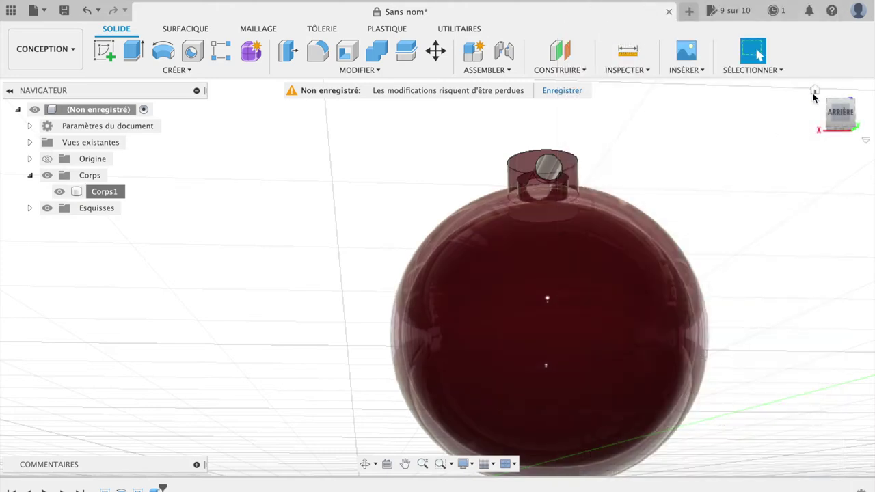
click(46, 48)
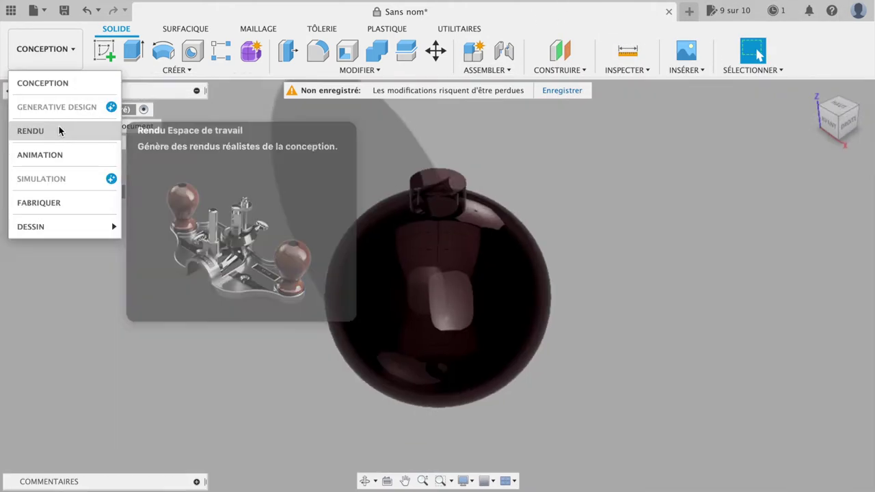
click(58, 130)
drag(834, 126, 484, 195)
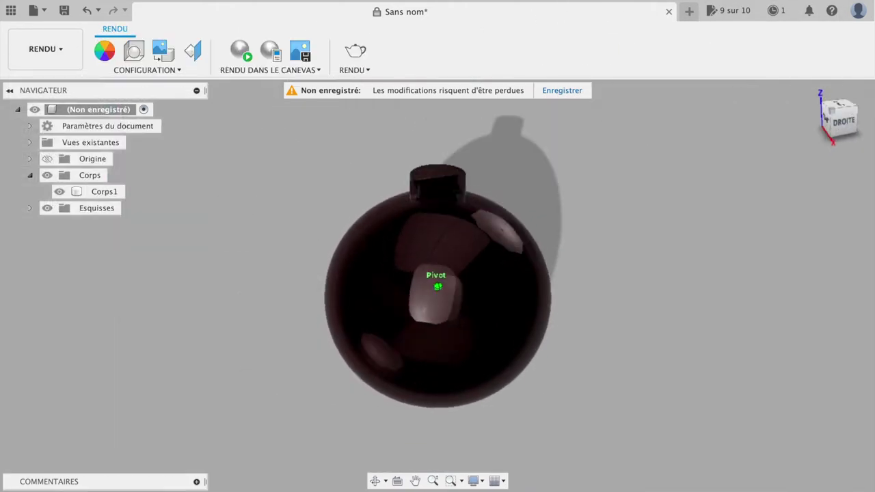
click(46, 48)
click(34, 84)
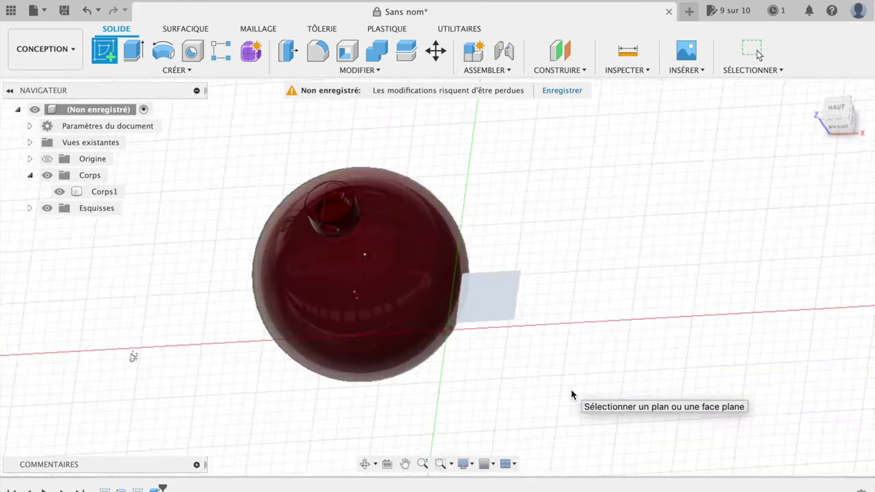
click(488, 294)
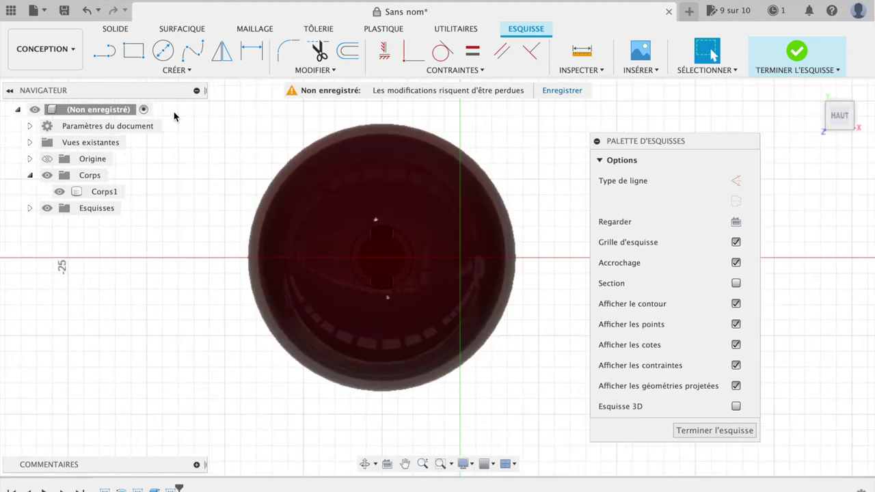
Draw two concentric circles at the bauble's centre and extrude the 92.364 mm² ring between them
click(163, 50)
click(382, 257)
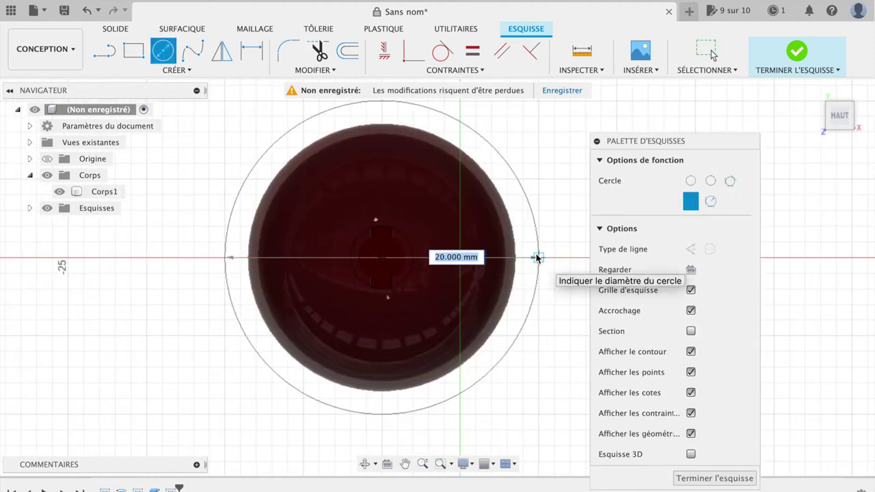
click(537, 258)
click(382, 257)
click(515, 253)
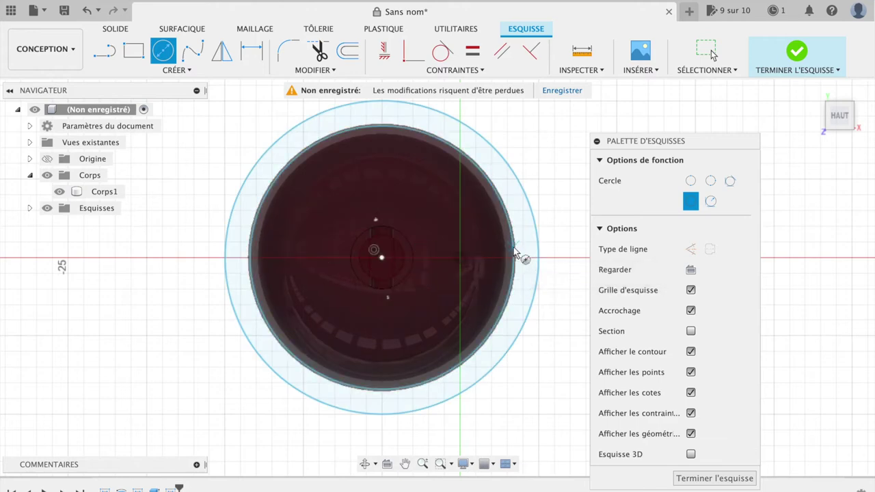
key(e)
click(546, 402)
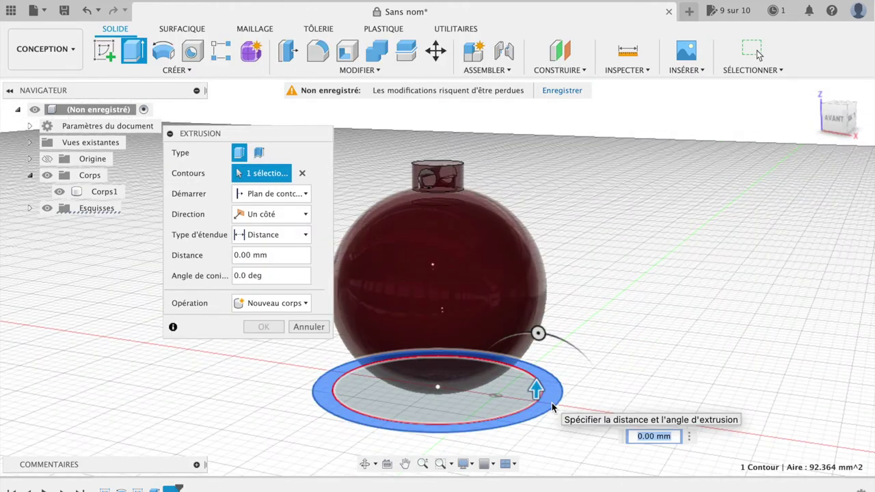
Extrude the ring 0.5 mm thick and move Corps2 up 7 mm to the equator
text(0.1)
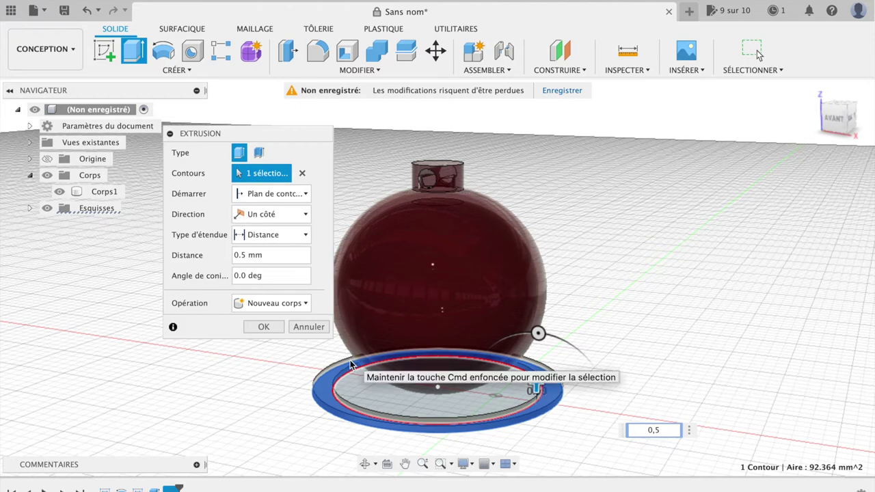
key(Return)
click(104, 208)
key(m)
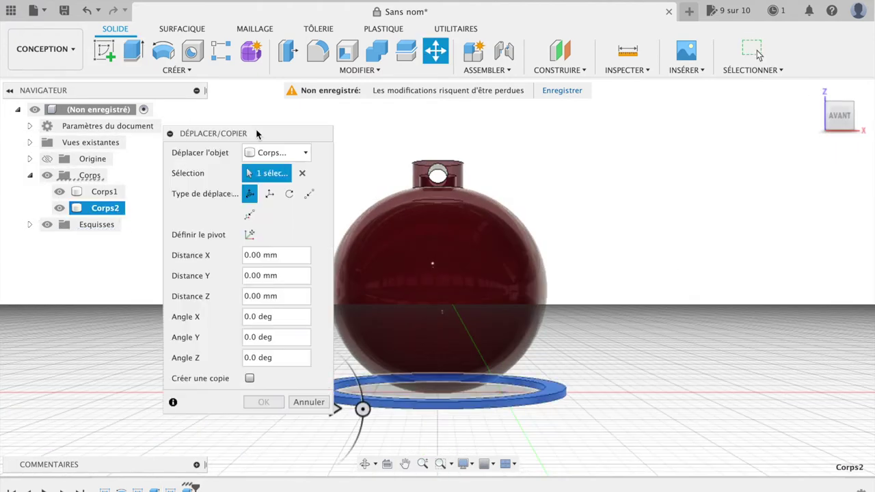
drag(204, 113, 650, 121)
drag(290, 369, 275, 267)
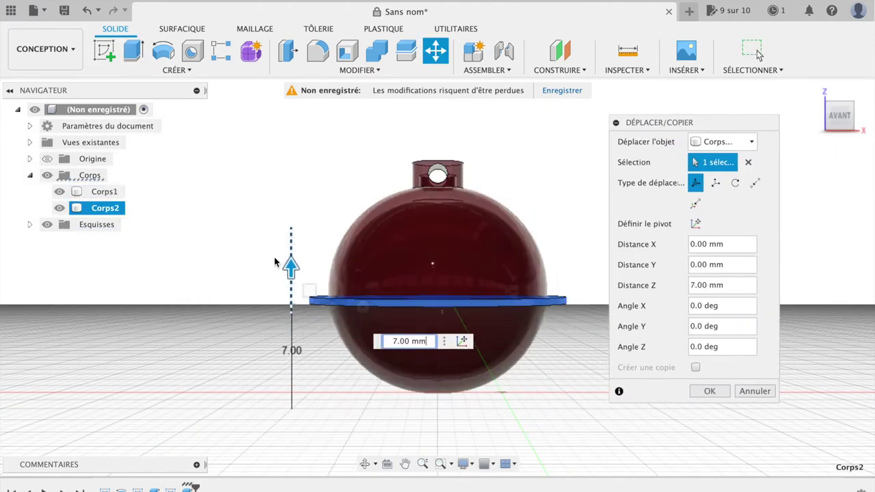
click(711, 392)
click(818, 95)
Combine Corps1 with the ring Corps2 using Join
click(376, 51)
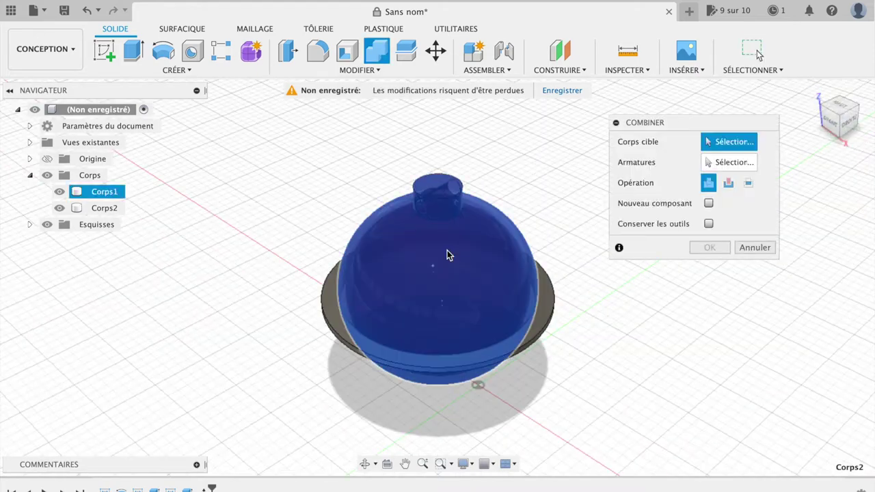
click(448, 255)
click(537, 326)
click(711, 248)
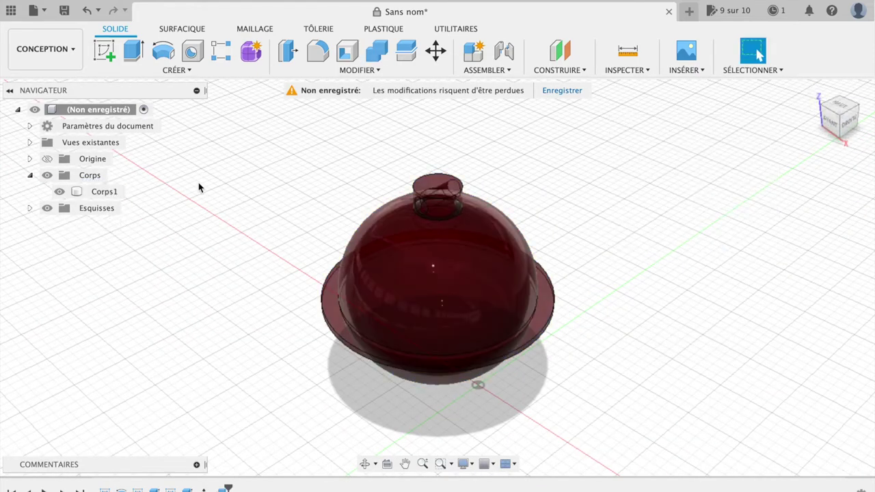
click(829, 122)
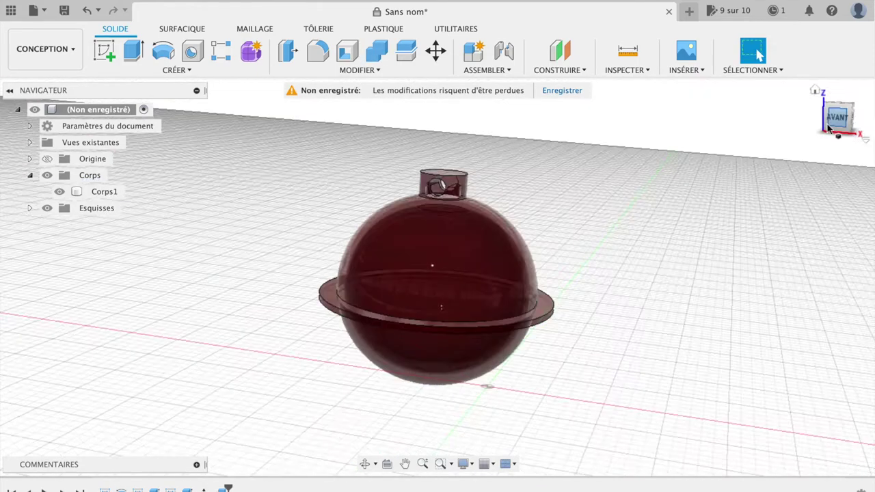
Start a new sketch on the front plane and recentre the upright bauble
click(105, 51)
click(545, 355)
click(714, 430)
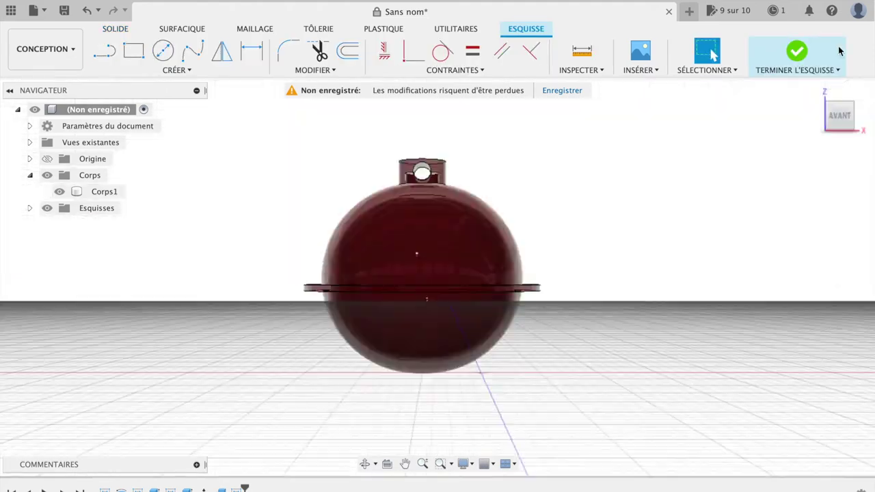
click(104, 50)
click(386, 266)
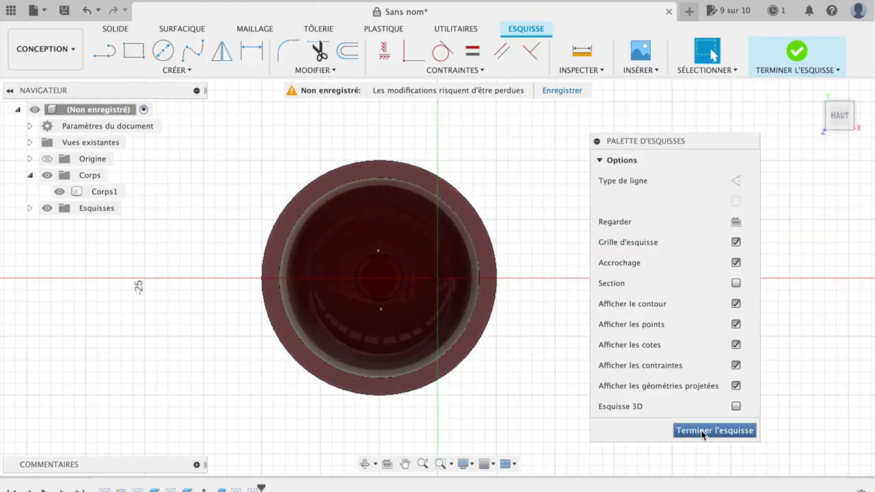
click(714, 430)
click(104, 50)
click(543, 351)
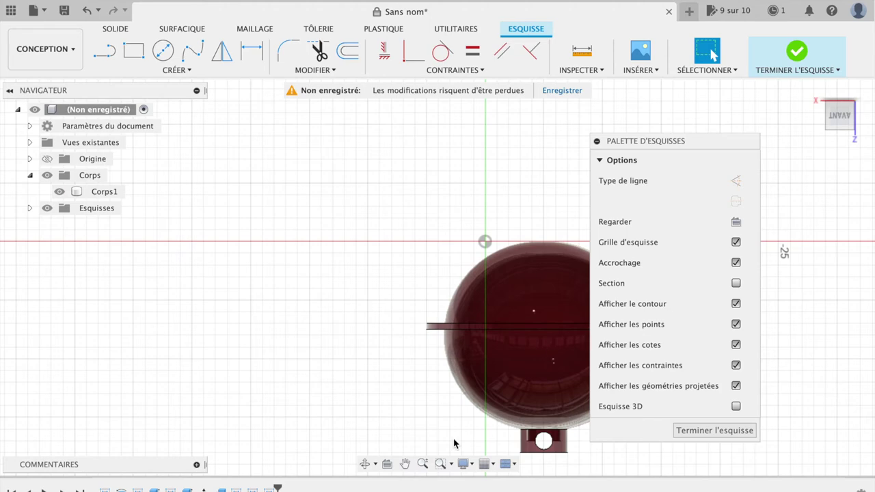
click(852, 87)
click(405, 464)
drag(363, 241, 453, 319)
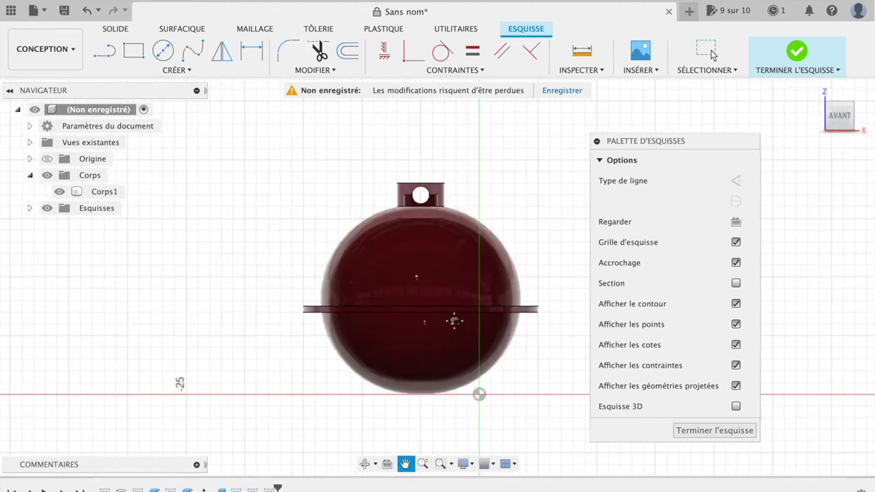
click(176, 69)
key(Escape)
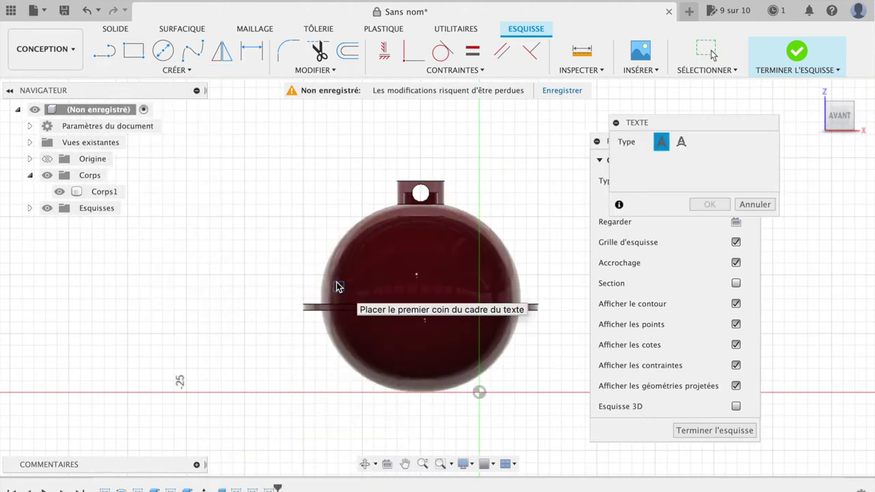
Draw a text box across the bauble's middle with 3 mm bold text
click(444, 287)
click(514, 299)
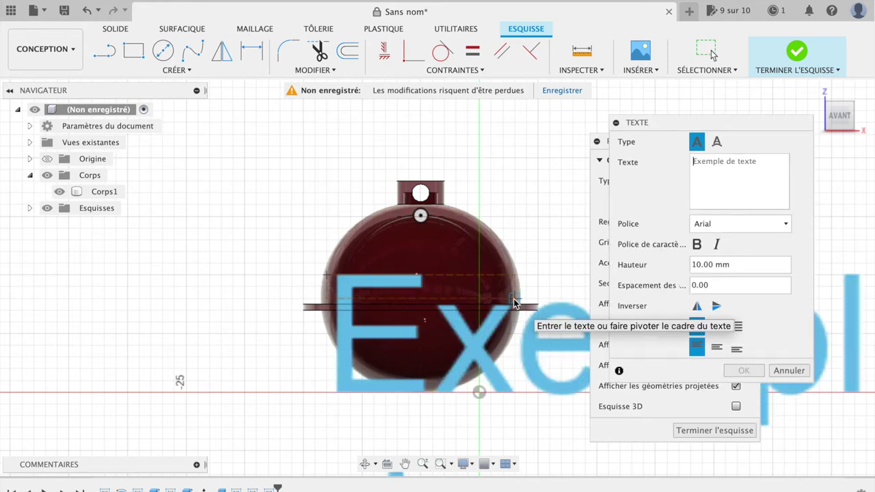
triple_click(742, 265)
text(5)
key(BackSpace)
text(3)
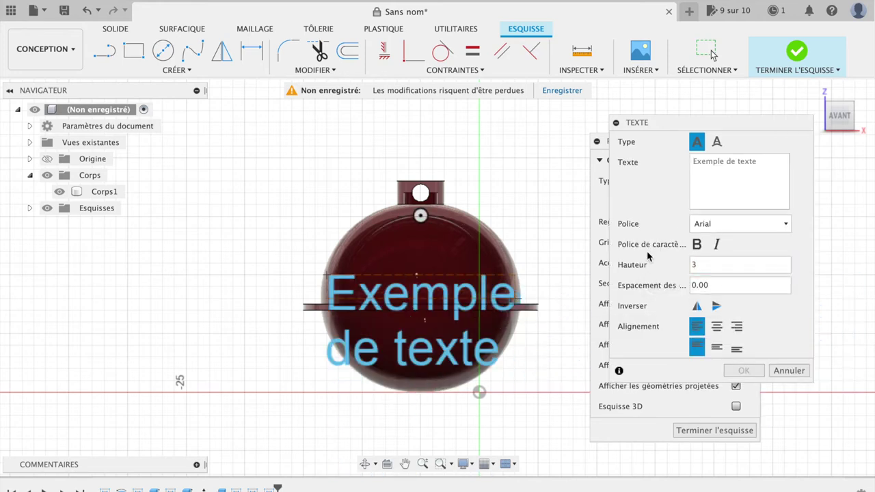
click(696, 244)
Enter the centred word JOYEUX, finish the sketch and hide the bauble body
click(702, 168)
text(JOYEUX)
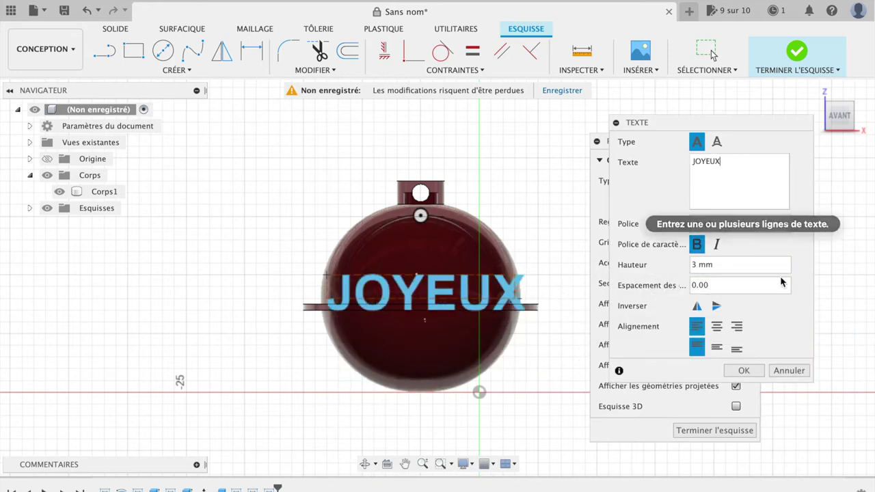
click(716, 326)
click(744, 370)
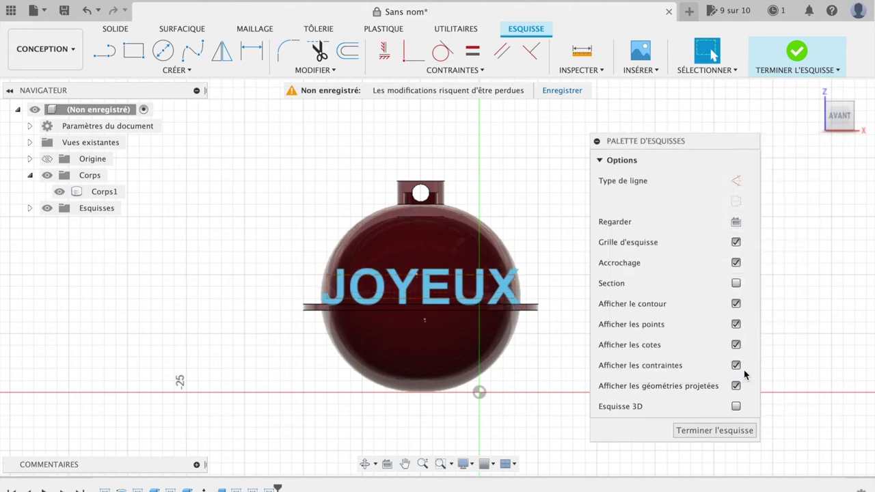
click(715, 429)
click(60, 191)
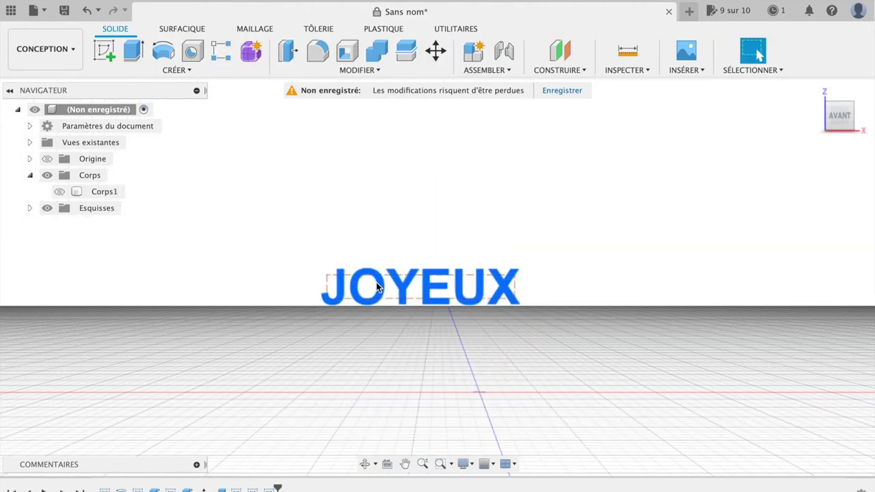
Try a two-sided 10 mm / -1 mm cut extrusion of the text, then undo it
key(e)
click(59, 192)
shift+middle_drag(568, 223, 390, 335)
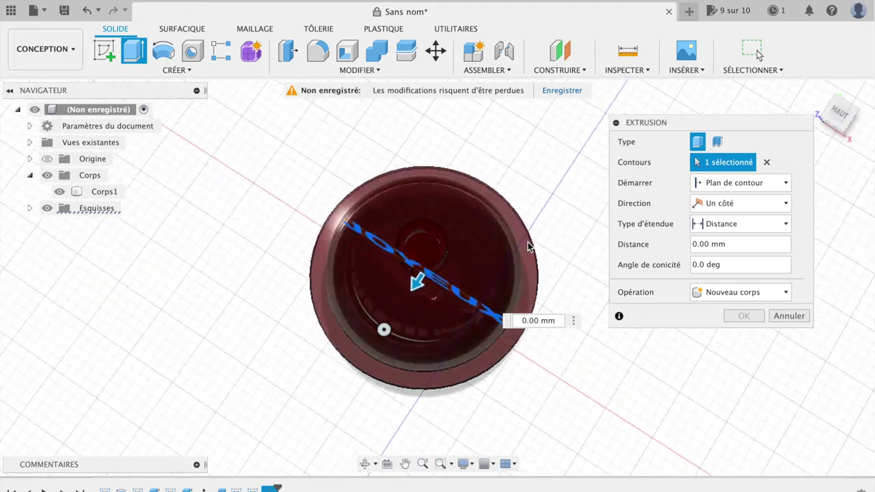
drag(416, 279, 340, 397)
click(742, 203)
click(726, 235)
mouse_move(440, 279)
mouse_down()
mouse_move(390, 332)
mouse_move(419, 276)
mouse_up()
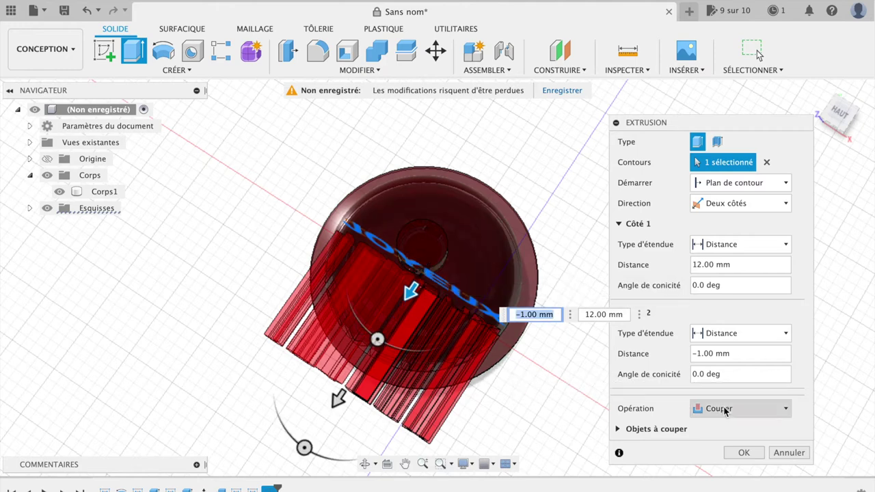
click(743, 453)
click(87, 12)
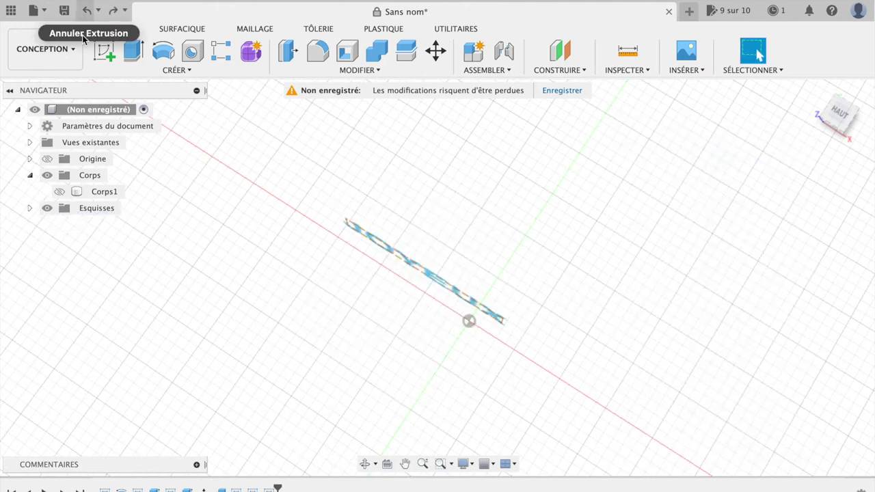
mouse_move(386, 234)
shift+middle_down()
mouse_move(437, 283)
mouse_move(435, 257)
shift+middle_up()
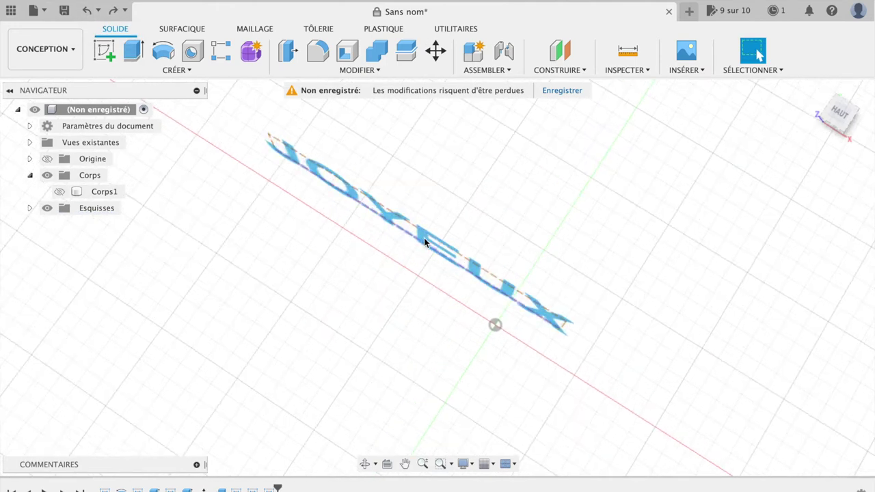
Extrude the JOYEUX profile two-sided, 1.5 mm and -10 mm, as new bodies
key(e)
click(424, 239)
mouse_move(404, 244)
mouse_down()
mouse_move(282, 416)
mouse_move(274, 449)
mouse_move(280, 410)
mouse_move(489, 112)
mouse_move(472, 141)
mouse_up()
click(742, 203)
click(738, 343)
mouse_move(416, 273)
mouse_down()
mouse_move(318, 367)
mouse_move(280, 418)
mouse_up()
drag(438, 209, 391, 270)
click(781, 408)
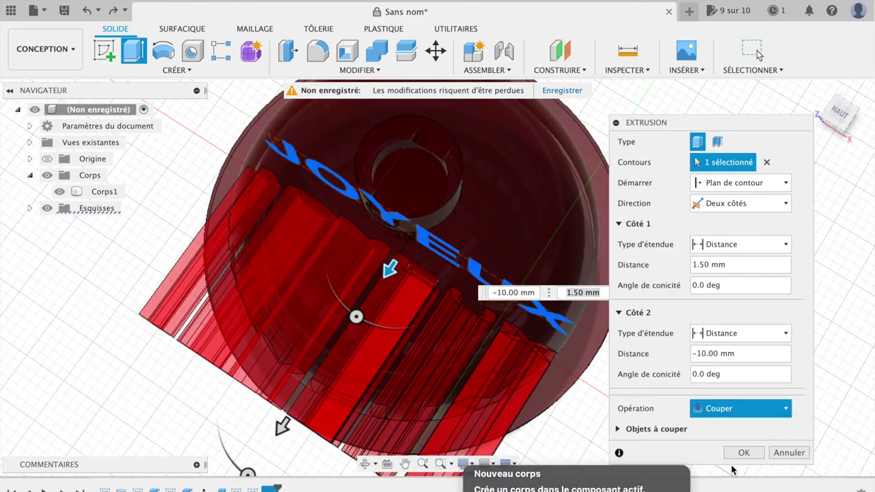
click(731, 470)
click(744, 452)
click(840, 108)
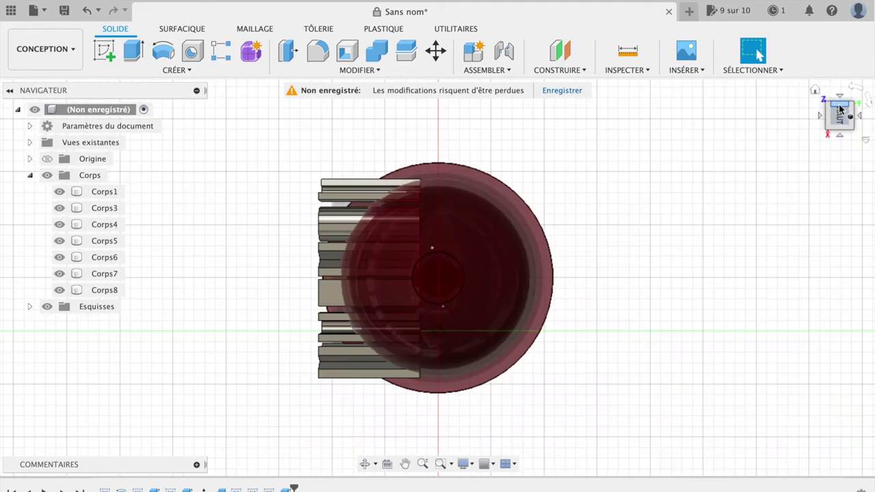
Sketch two concentric circles on the bauble's face
click(421, 233)
scroll(419, 233, up, 3)
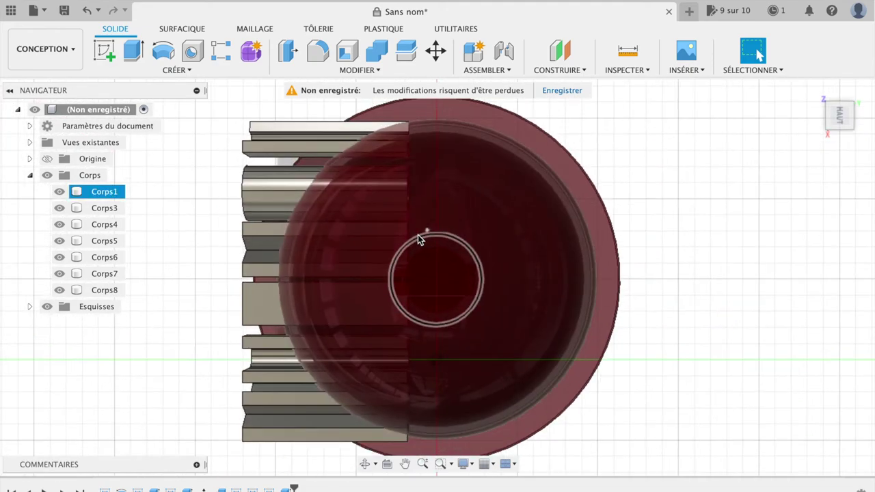
click(104, 50)
click(492, 405)
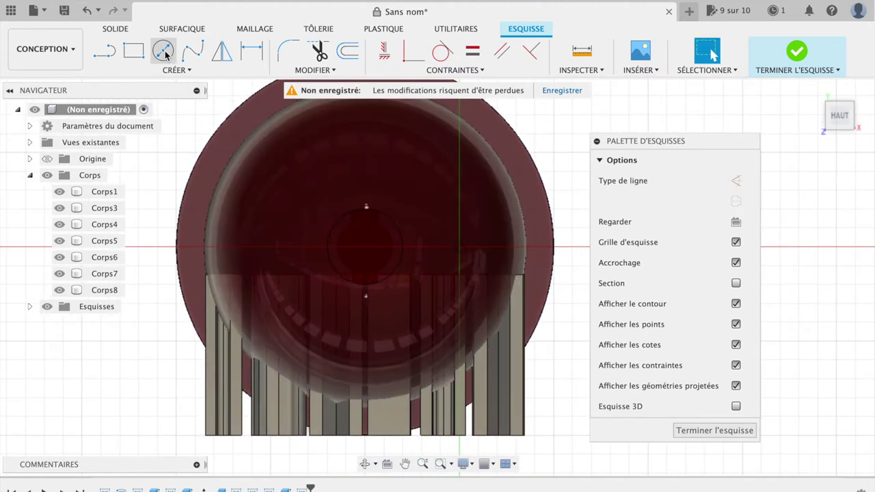
click(163, 50)
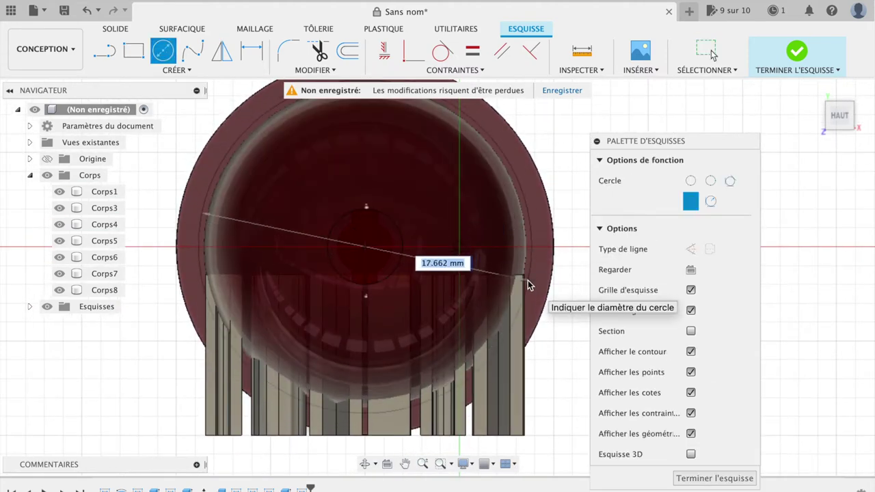
click(526, 286)
scroll(296, 369, down, 2)
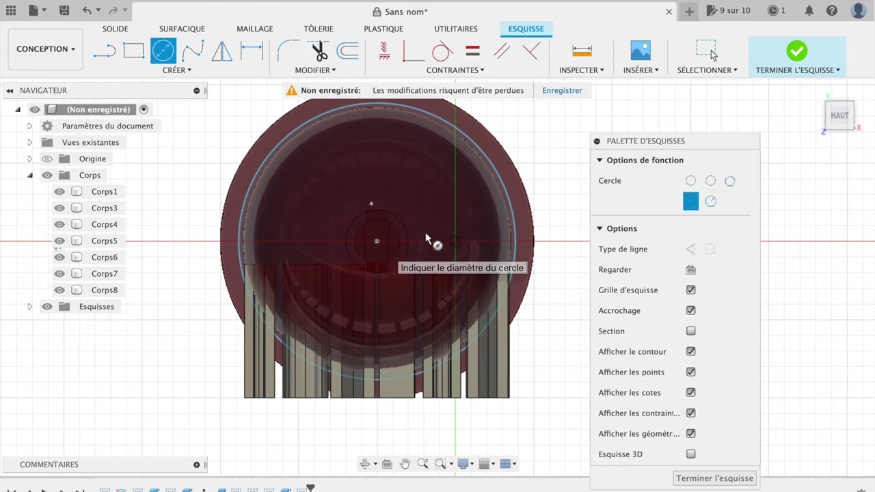
click(593, 231)
Start extruding the ring profile with the bauble hidden, then cancel it
key(e)
click(592, 401)
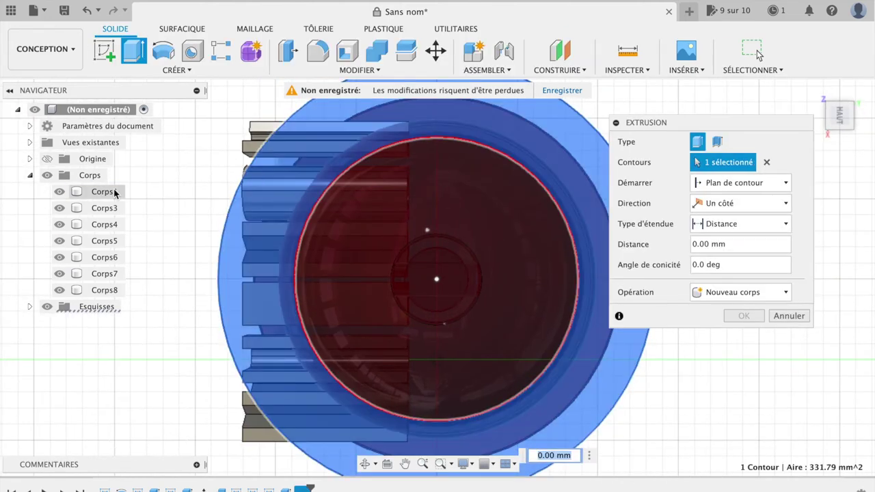
click(60, 192)
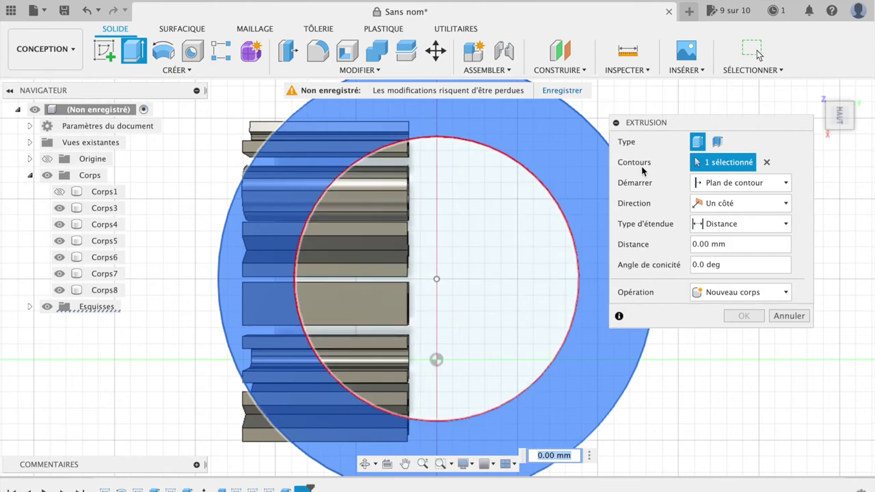
click(789, 316)
Cut-extrude the outer ring 20 mm to trim the letters, then show Corps1 again
click(840, 110)
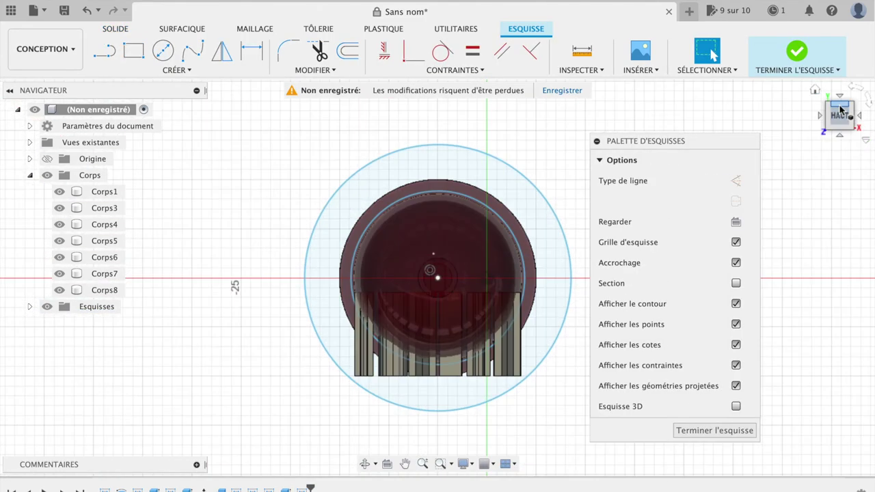
click(554, 226)
click(815, 91)
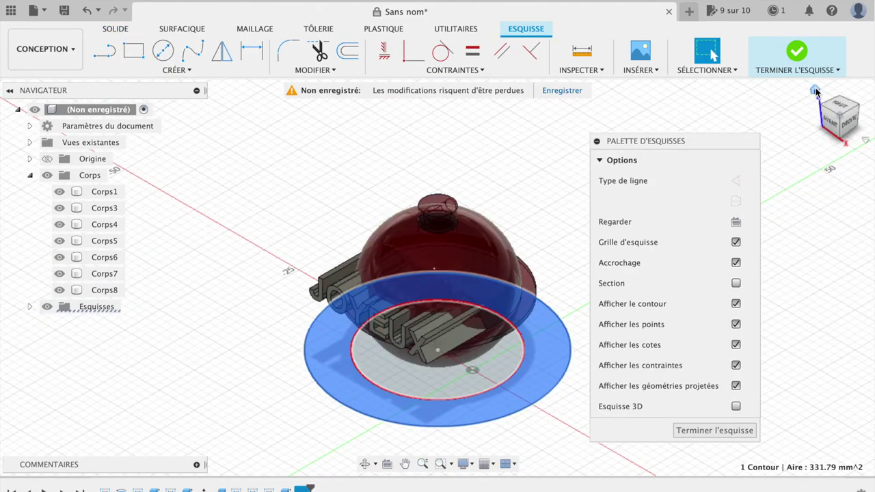
click(60, 191)
text(e)
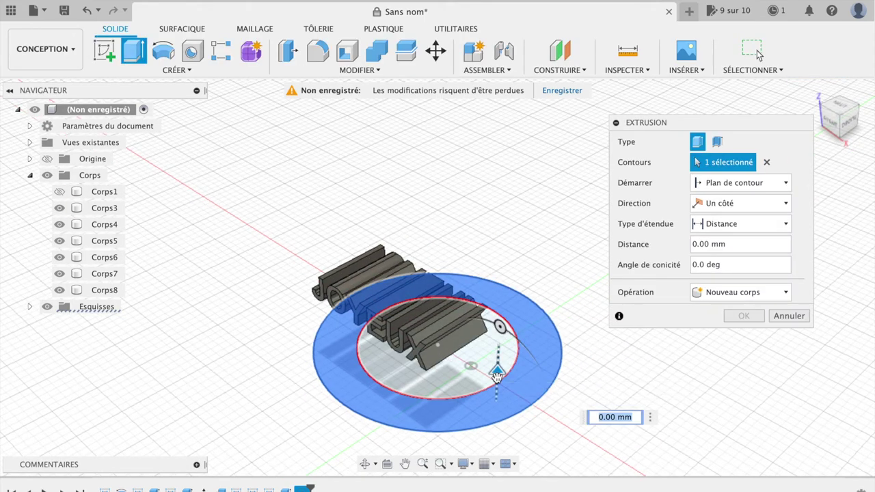
text(20)
click(744, 336)
click(59, 191)
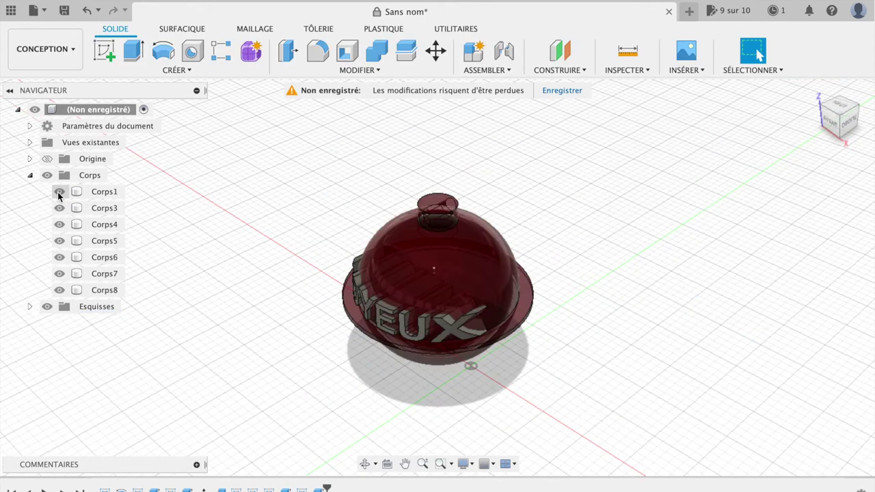
click(839, 105)
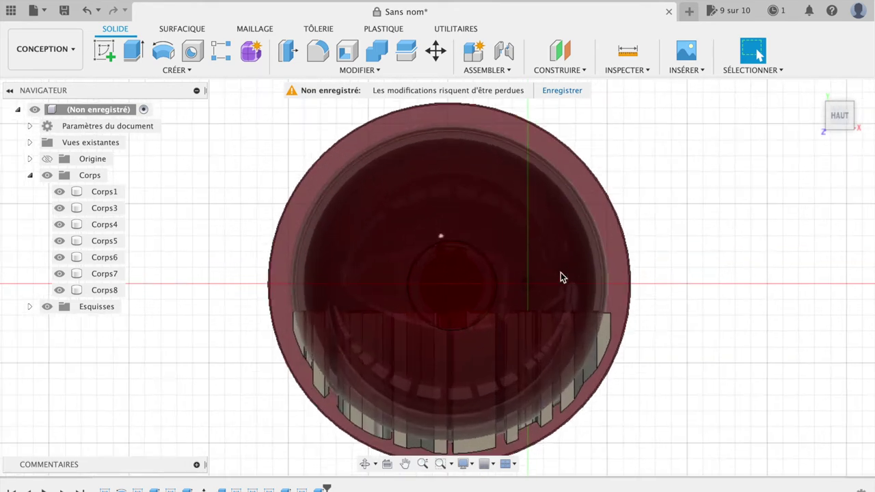
Sketch a centre-diameter circle, cut-extrude it 16 mm through the letters, and reshow Corps1
click(105, 50)
click(574, 244)
middle_drag(579, 246, 578, 279)
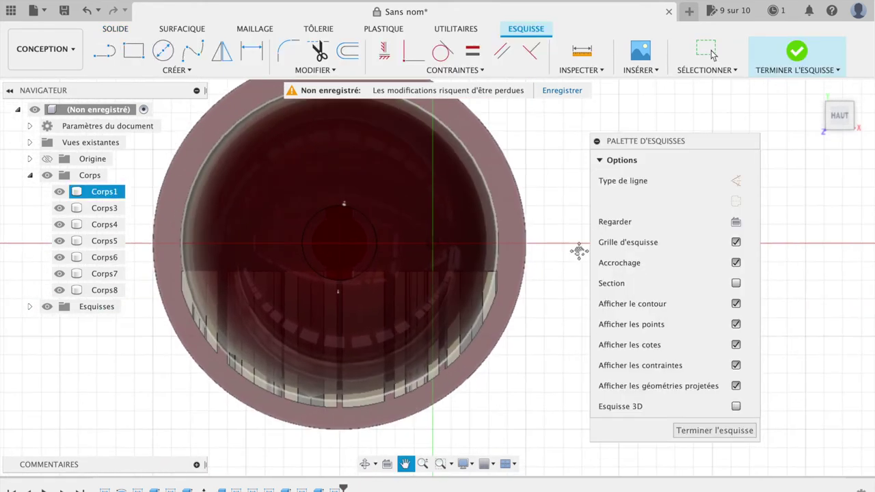
key(c)
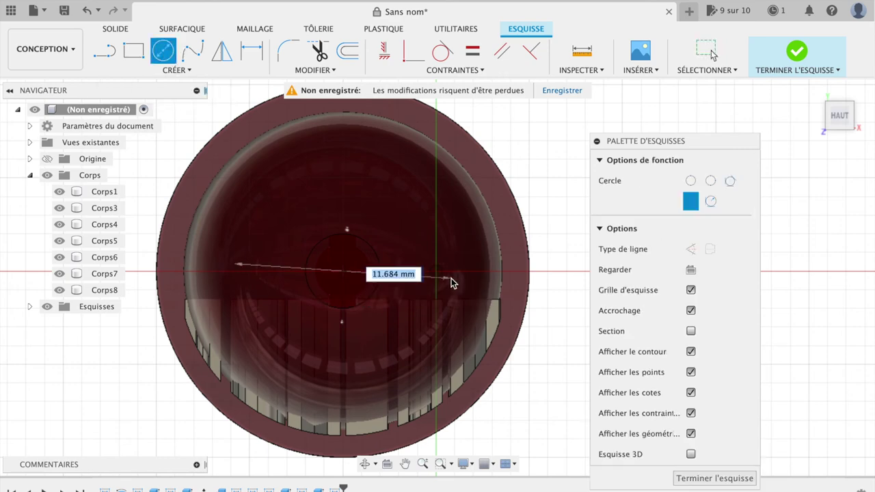
click(489, 236)
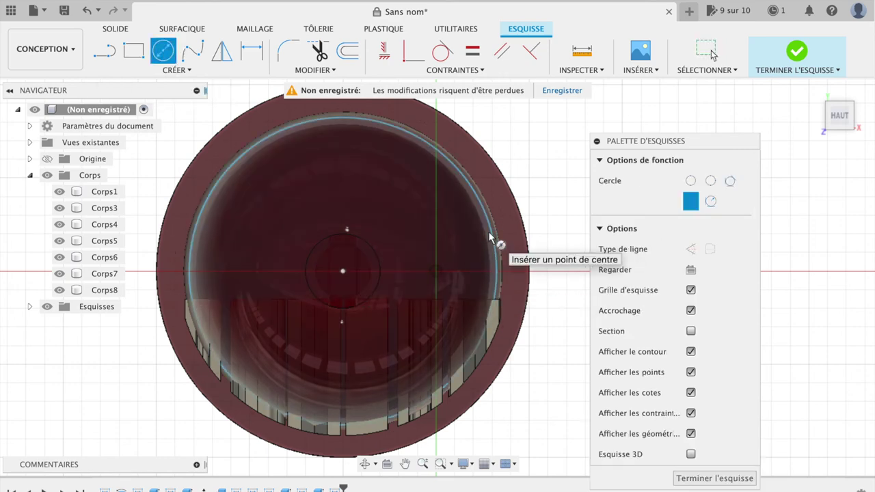
key(e)
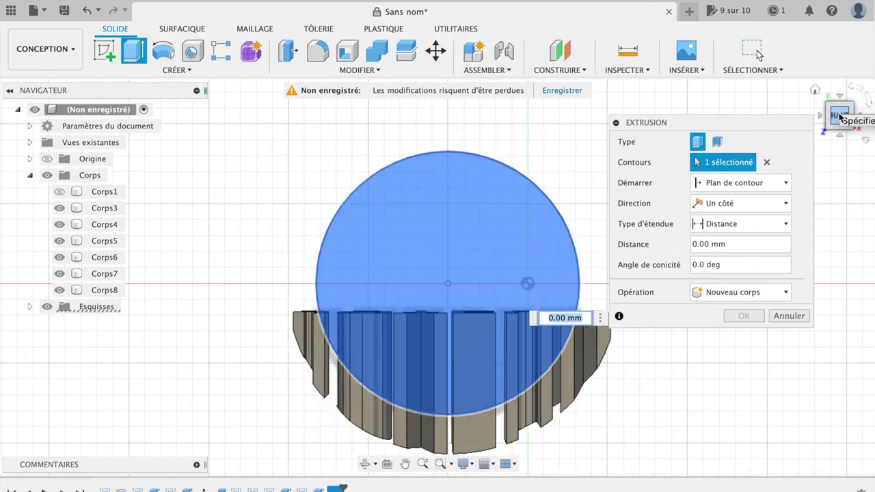
click(814, 91)
text(15)
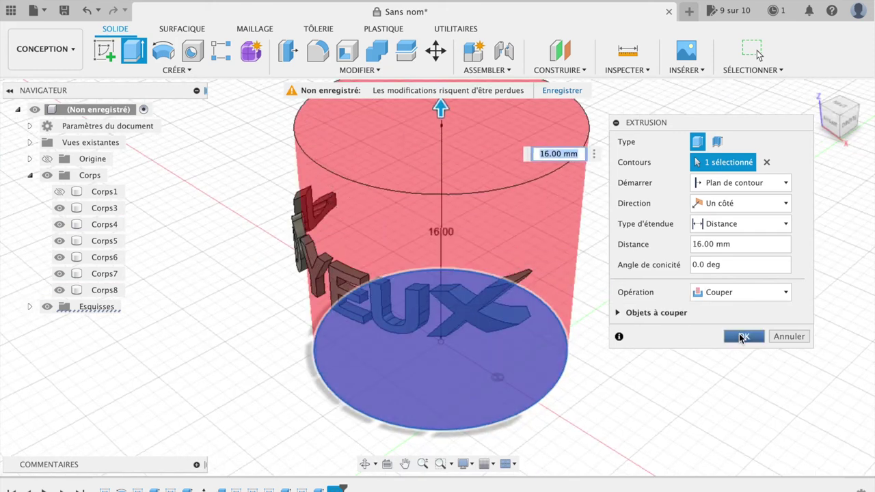
click(742, 335)
click(59, 191)
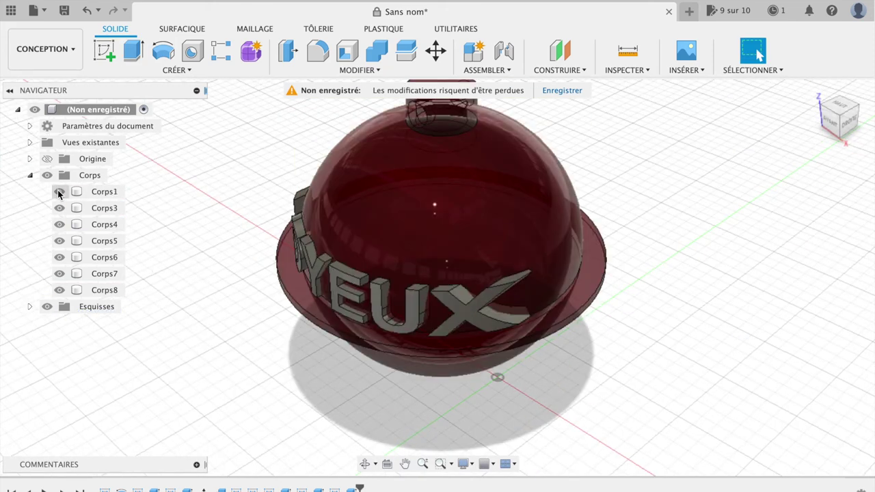
Duplicate the red glass appearance and shift its hue toward yellow-green
right_click(120, 213)
click(143, 133)
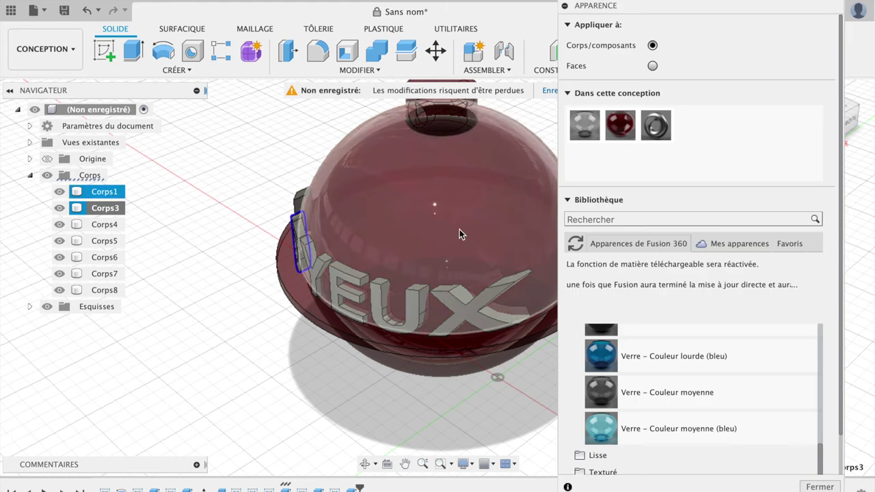
right_click(630, 128)
click(649, 152)
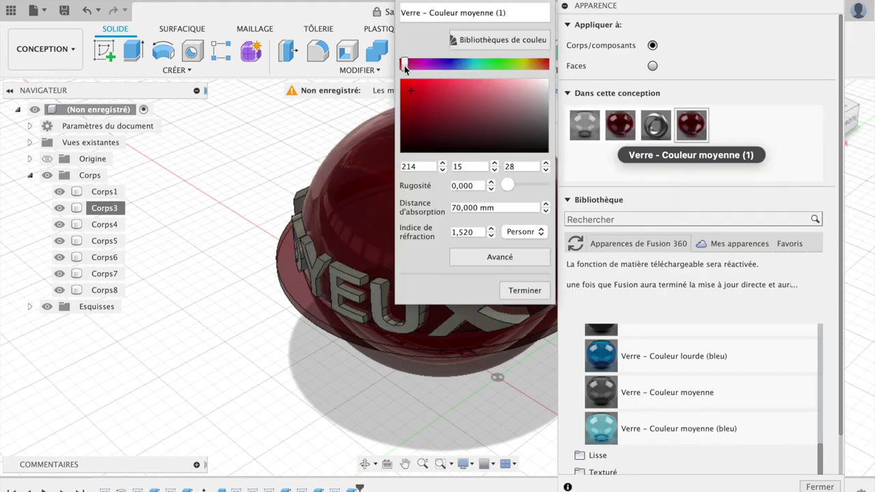
drag(404, 66, 522, 78)
click(524, 291)
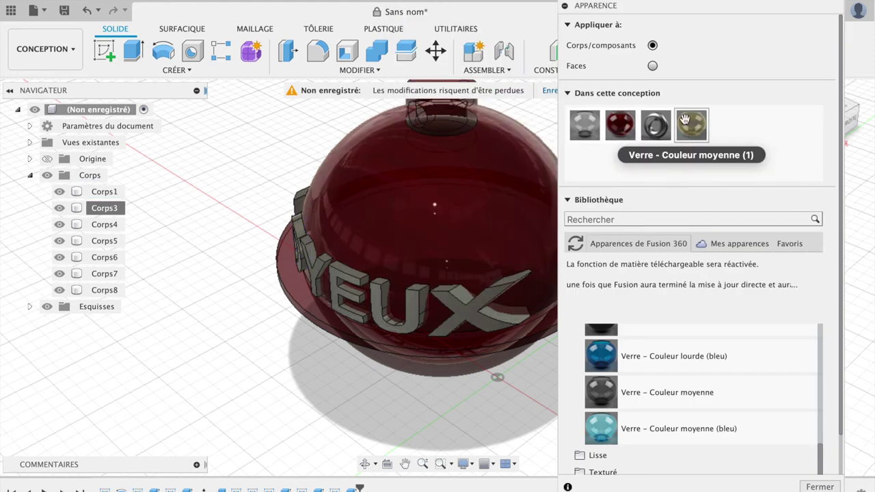
double_click(698, 123)
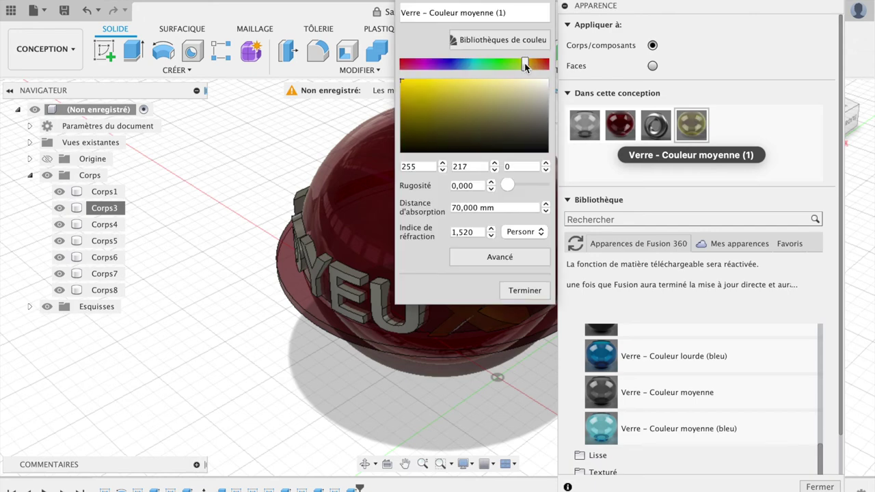
click(518, 289)
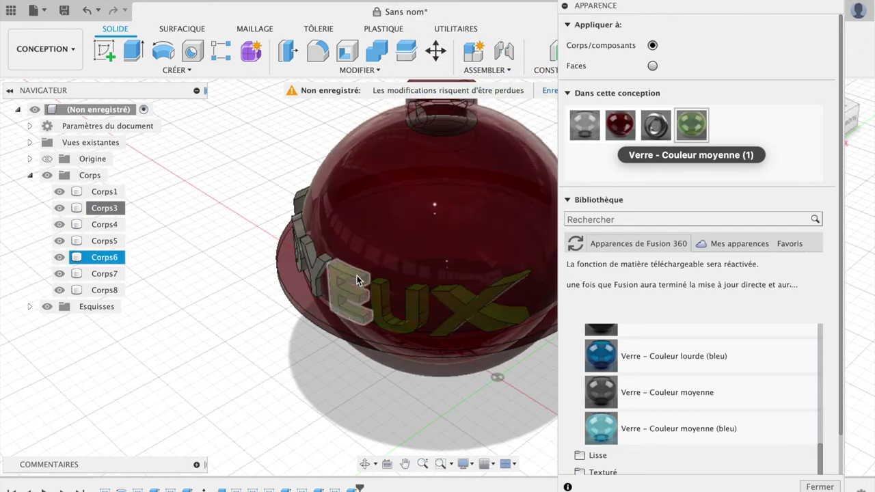
Apply the tinted glass to the JOYEUX letters and close the Apparence panel
drag(694, 123, 479, 304)
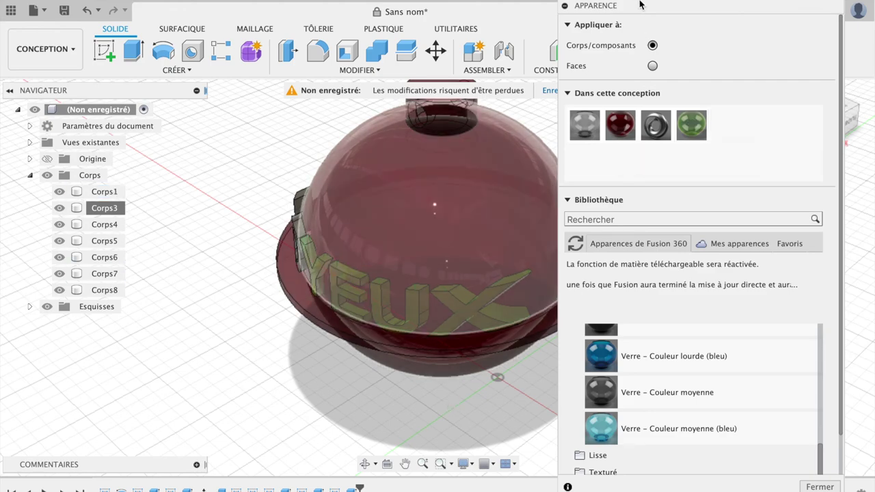
drag(568, 12, 10, 31)
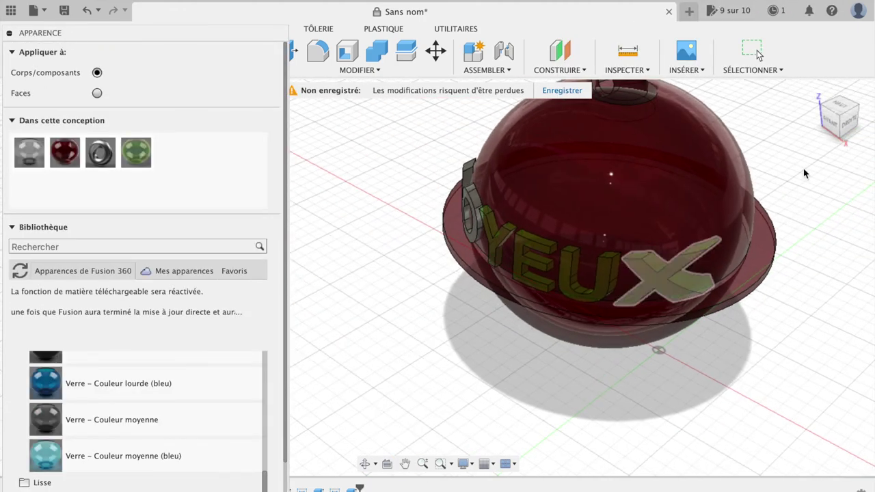
shift+middle_drag(739, 378, 849, 123)
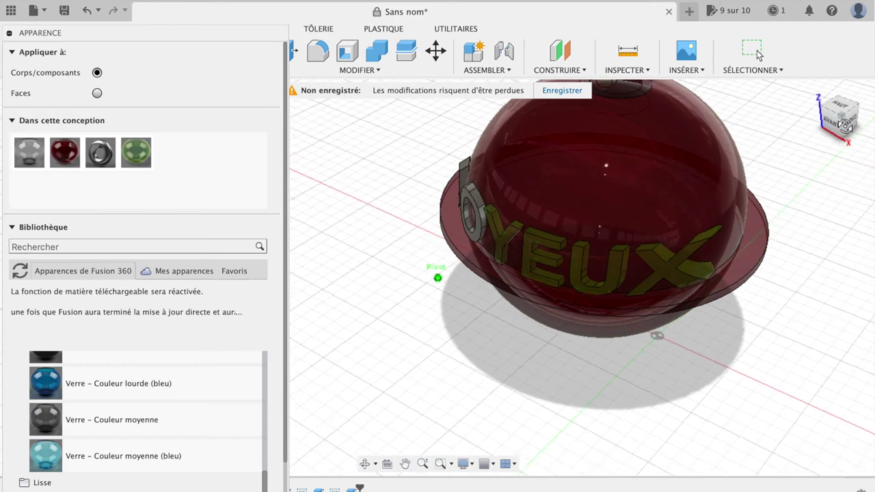
drag(136, 149, 471, 201)
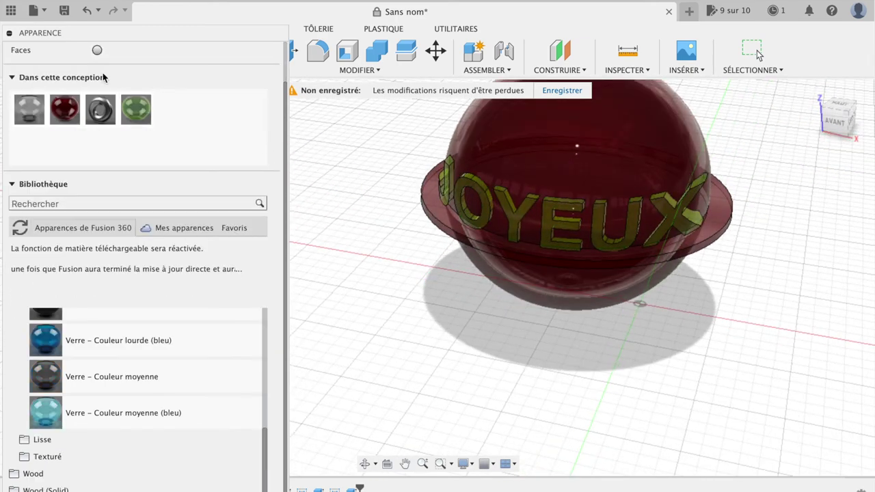
click(43, 227)
click(272, 251)
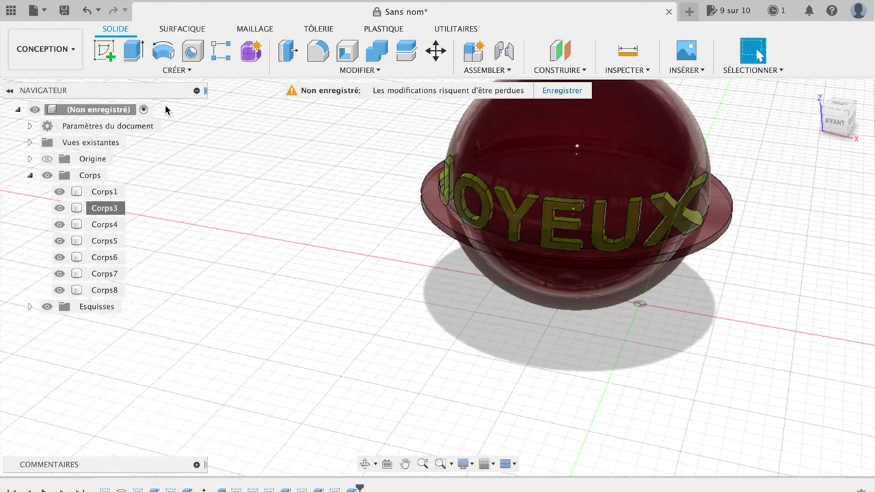
Switch to the RENDU workspace and orbit to a front-right view of the bauble
click(43, 47)
click(31, 130)
click(832, 123)
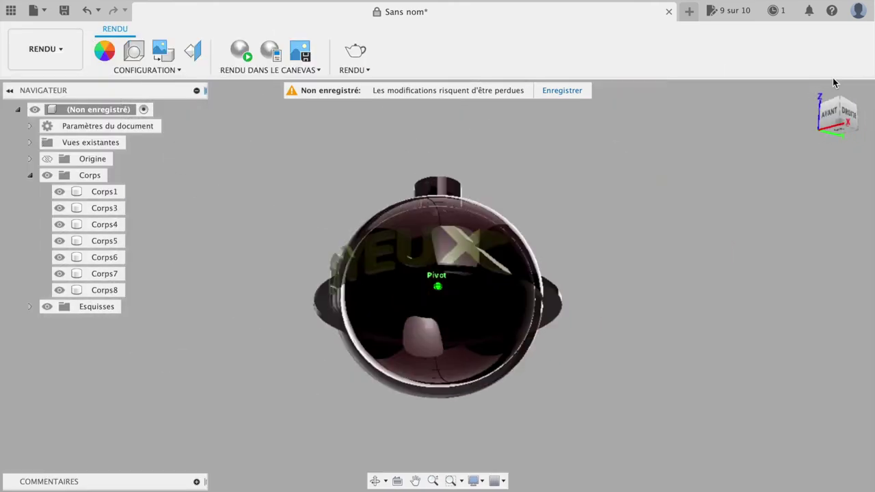
drag(832, 123, 854, 110)
Apply ABS (blanc) plastic to the Corps1 bauble and recolour it red
right_click(86, 197)
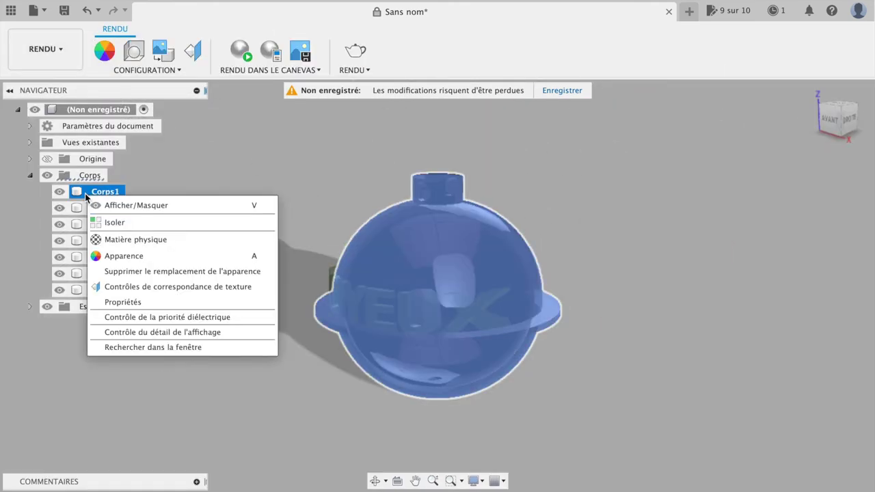
click(123, 255)
scroll(114, 352, up, 2)
scroll(82, 410, up, 4)
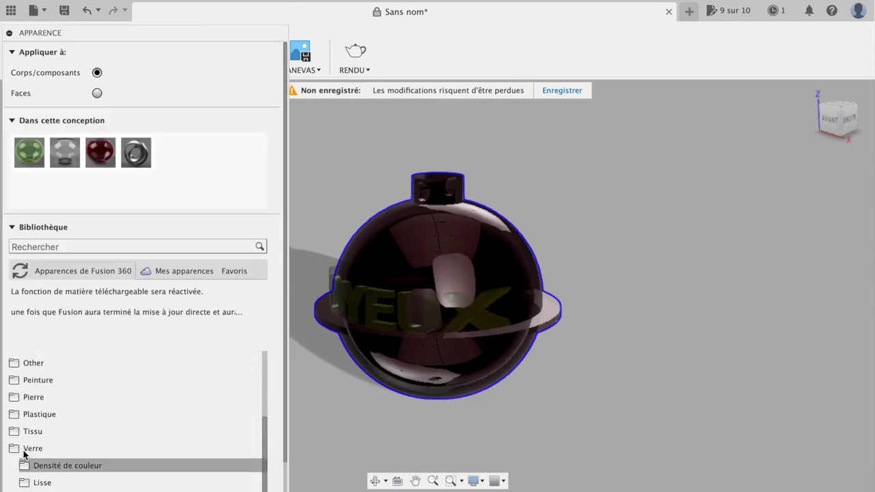
scroll(51, 451, up, 3)
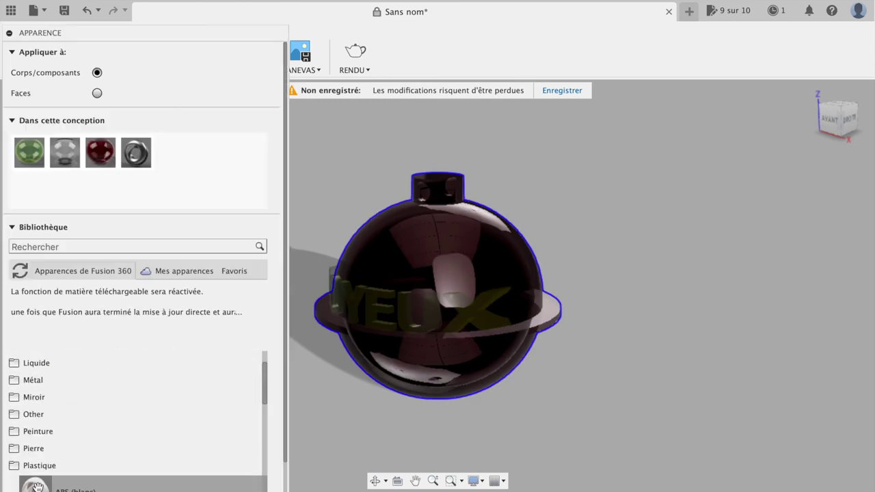
drag(34, 484, 164, 157)
double_click(172, 153)
drag(420, 91, 285, 93)
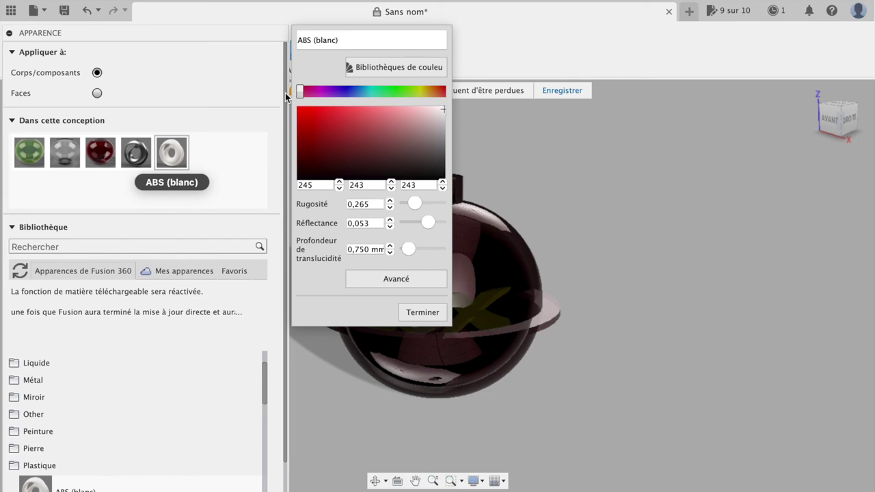
click(423, 312)
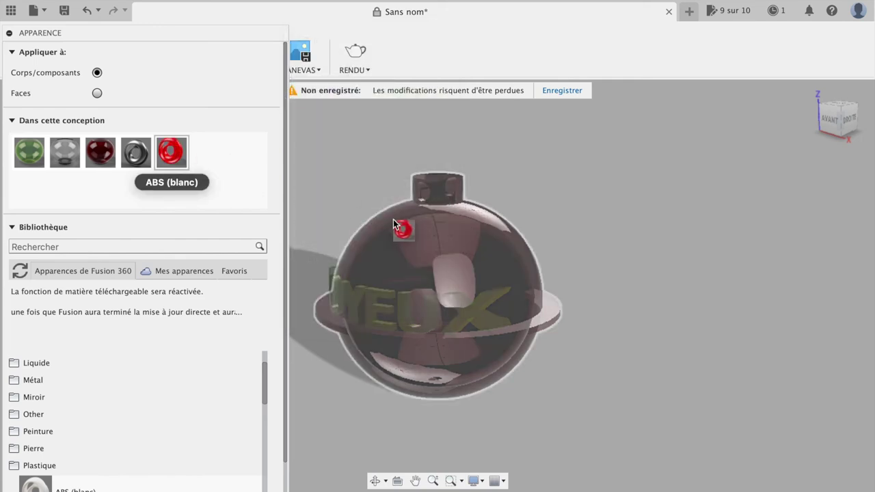
Duplicate the red ABS as a yellow copy and apply it to the JOYEUX letters
right_click(172, 151)
click(198, 178)
double_click(207, 152)
drag(443, 92, 420, 94)
click(421, 314)
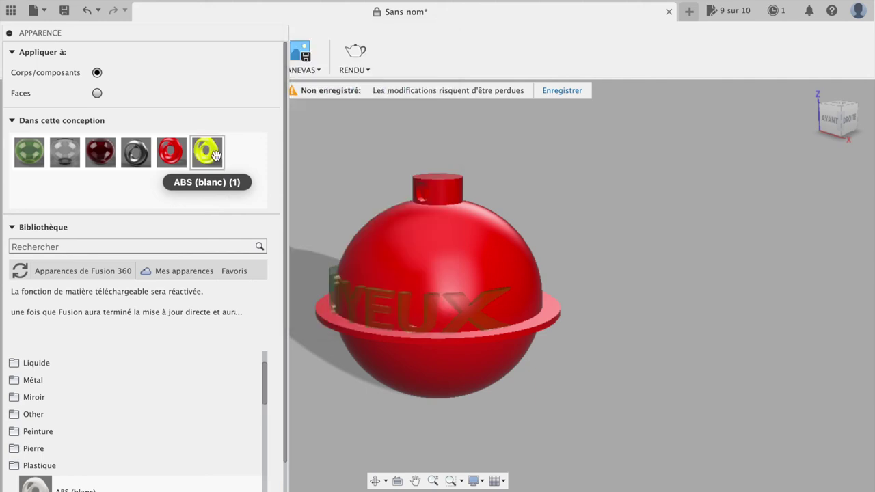
drag(207, 152, 482, 307)
drag(207, 152, 341, 270)
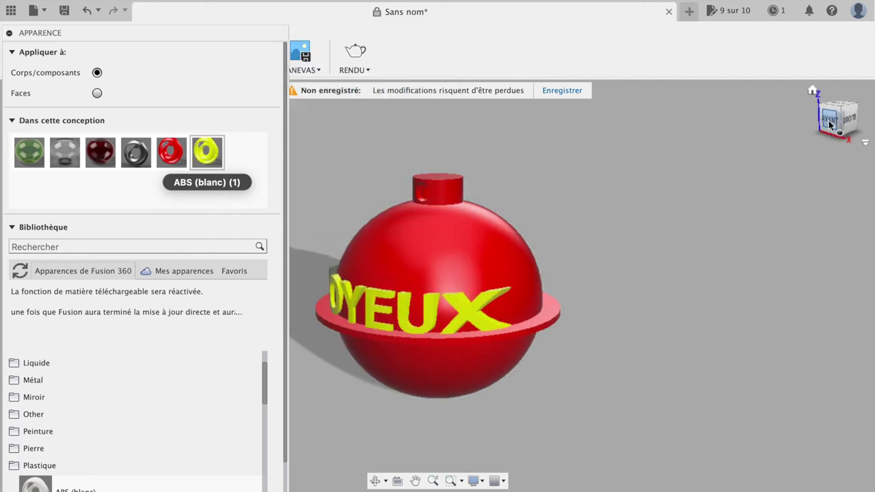
click(829, 120)
click(11, 227)
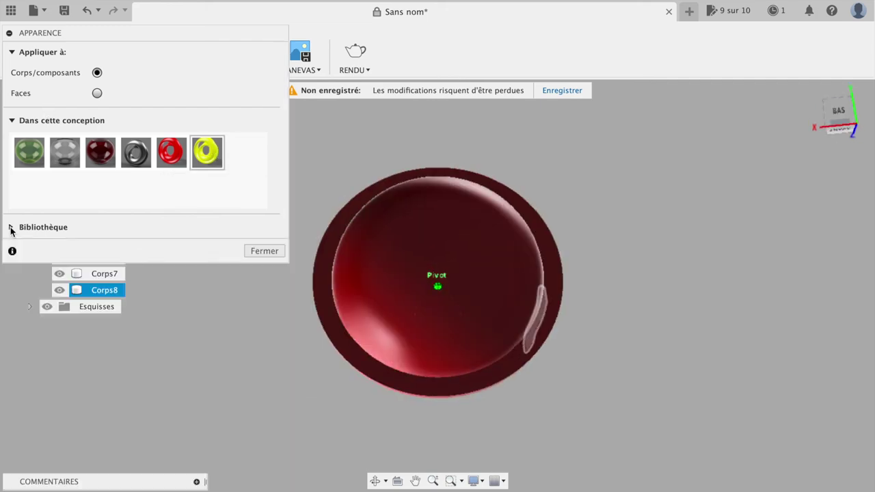
Close the Apparence panel, orbit the finished bauble, and return to the CONCEPTION workspace
click(265, 251)
drag(837, 113, 813, 95)
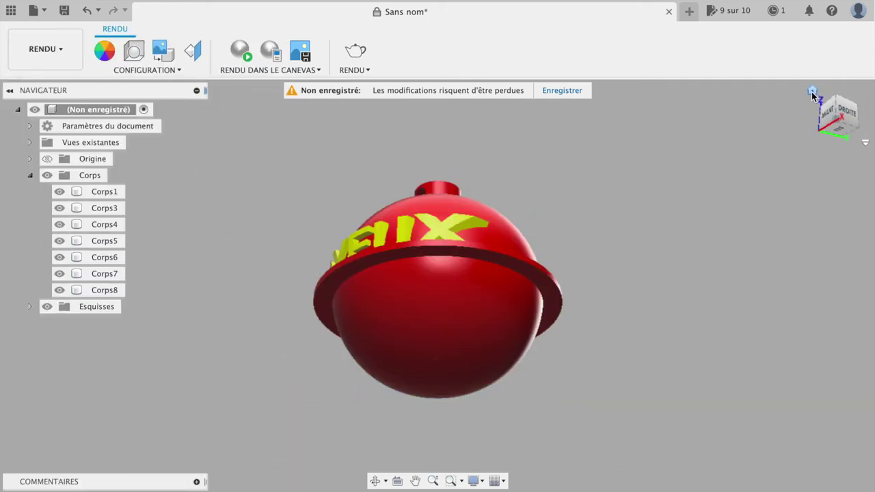
drag(813, 96, 356, 123)
click(46, 49)
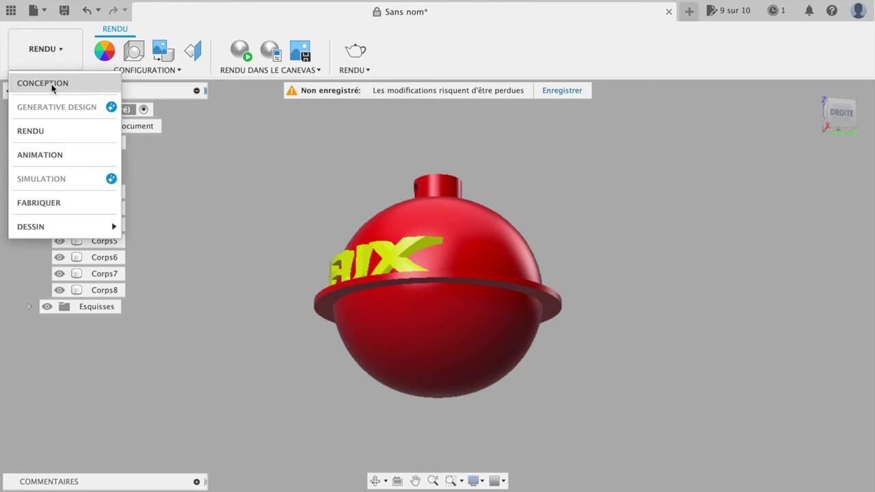
click(42, 83)
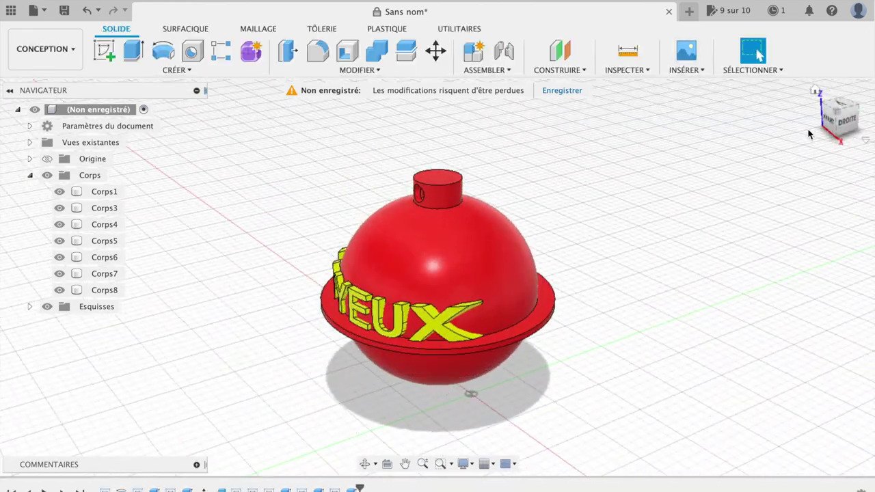